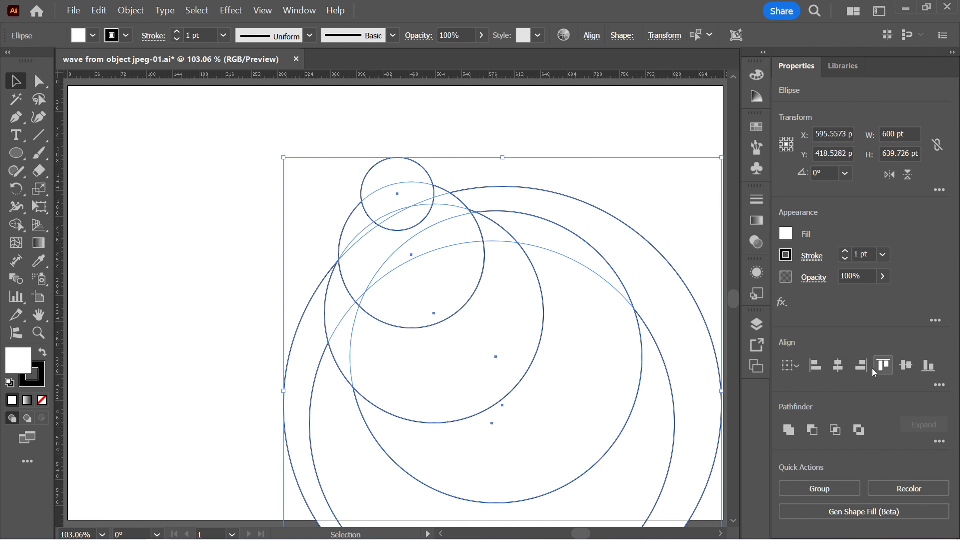
Align the selected circles on their horizontal and vertical centres to make them concentric.
left_click(837, 365)
left_click(905, 365)
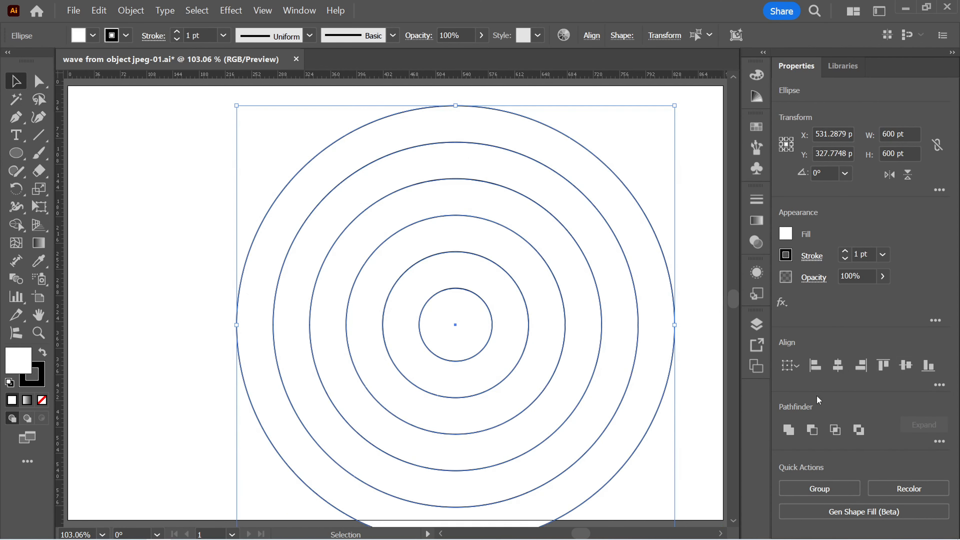
left_click(686, 315)
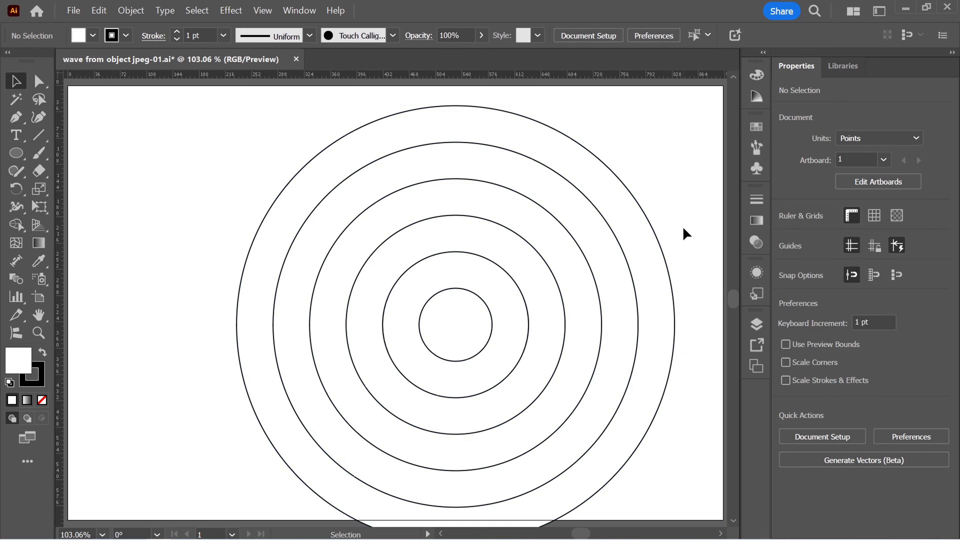
Scale all six concentric circles together to about 167 pt across and move them to the artboard's upper middle.
left_click_drag(693, 227, 377, 379)
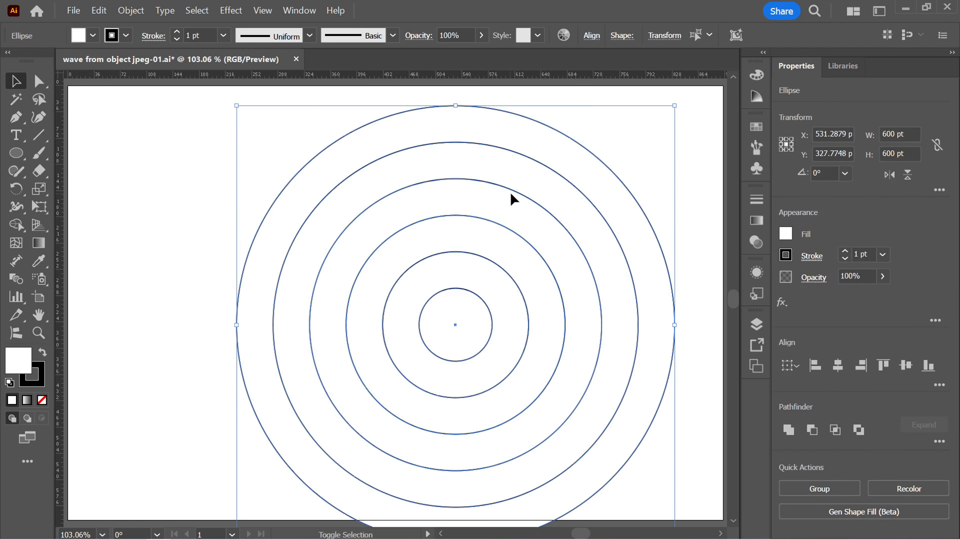
left_click_drag(676, 108, 517, 264)
left_click_drag(457, 324, 371, 191)
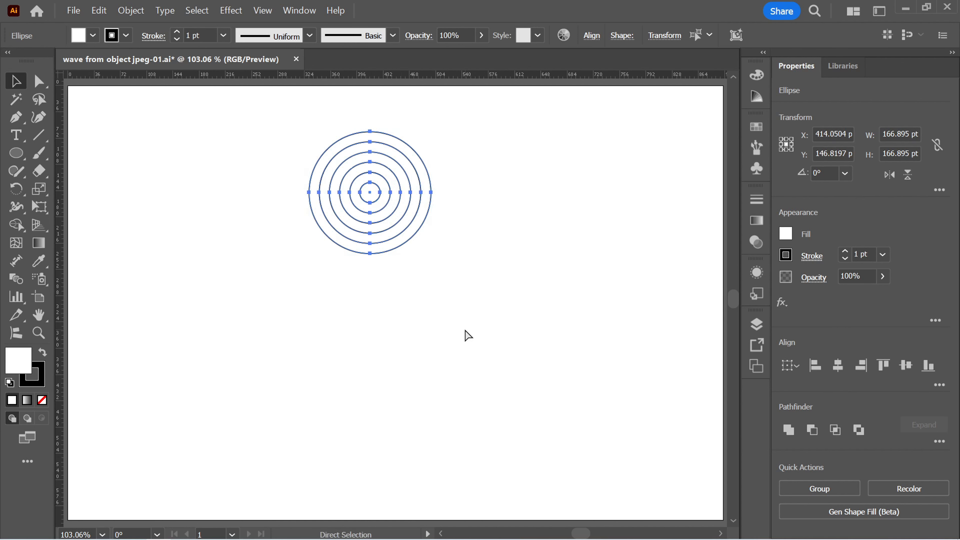
Remove the fill from the concentric circles and group them.
left_click(42, 402)
left_click_drag(251, 118, 487, 294)
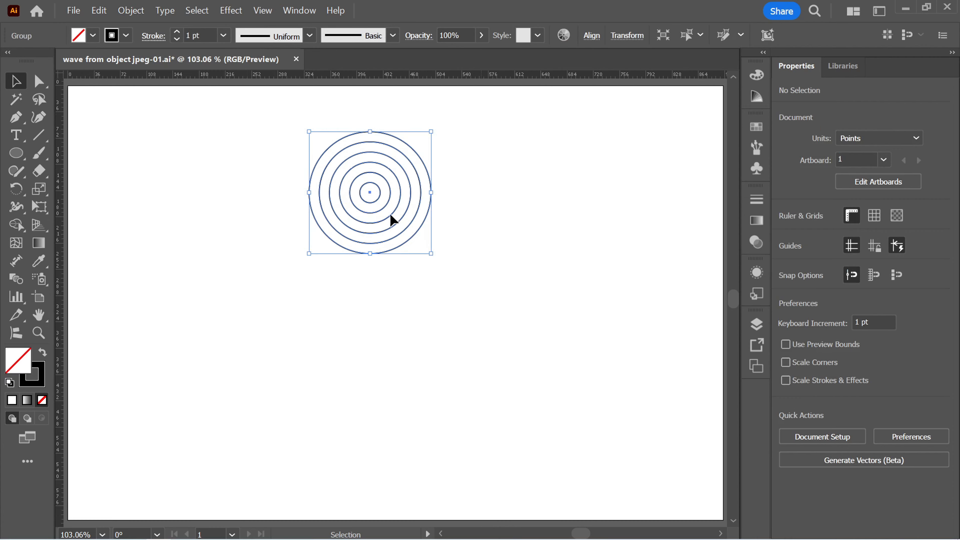
key("ctrl+g")
Make a radial repeat of the grouped circles with 6 instances.
left_click(132, 11)
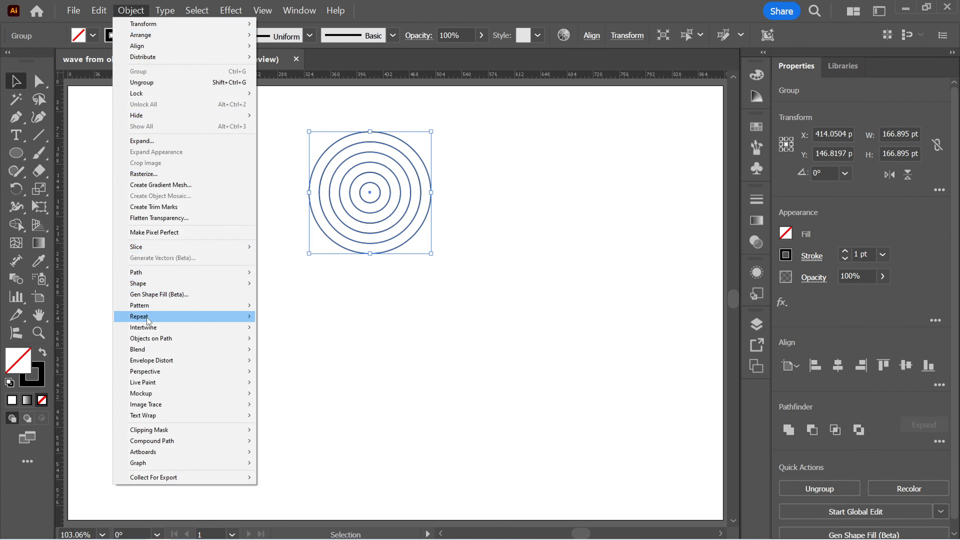
mouse_move(208, 318)
left_click(281, 317)
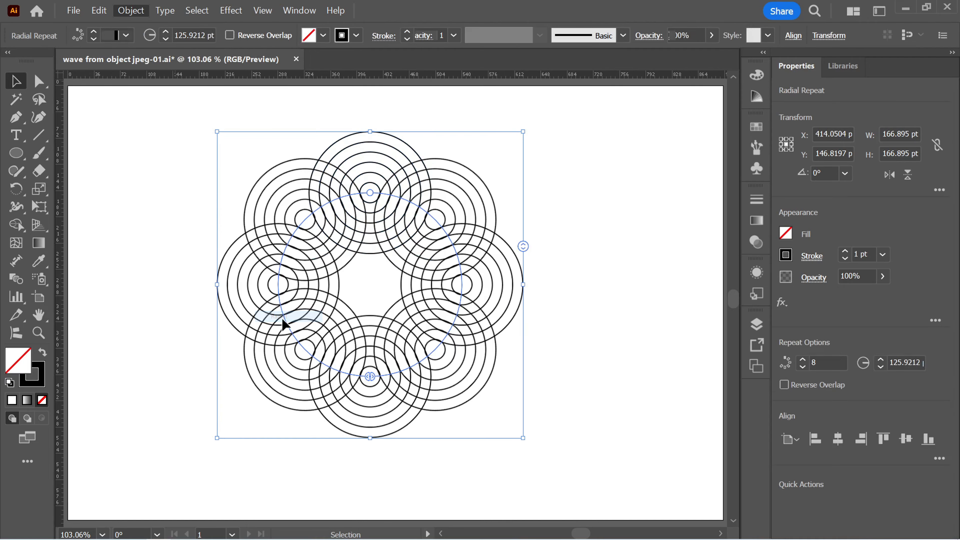
mouse_move(522, 248)
left_mouse_down()
mouse_move(522, 239)
mouse_move(523, 259)
left_mouse_up()
In outline mode, tighten the radial repeat to a radius of about 97.3 pt so neighbouring rings meet, and return to preview.
left_click(442, 217)
left_click_drag(348, 211, 391, 240)
key("ctrl+y")
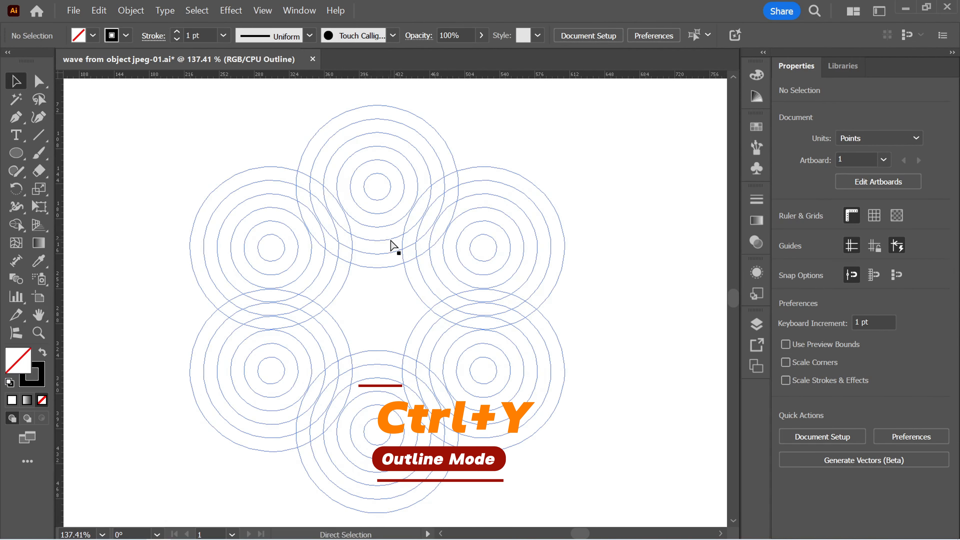
left_click(377, 193)
left_click_drag(377, 193, 473, 275)
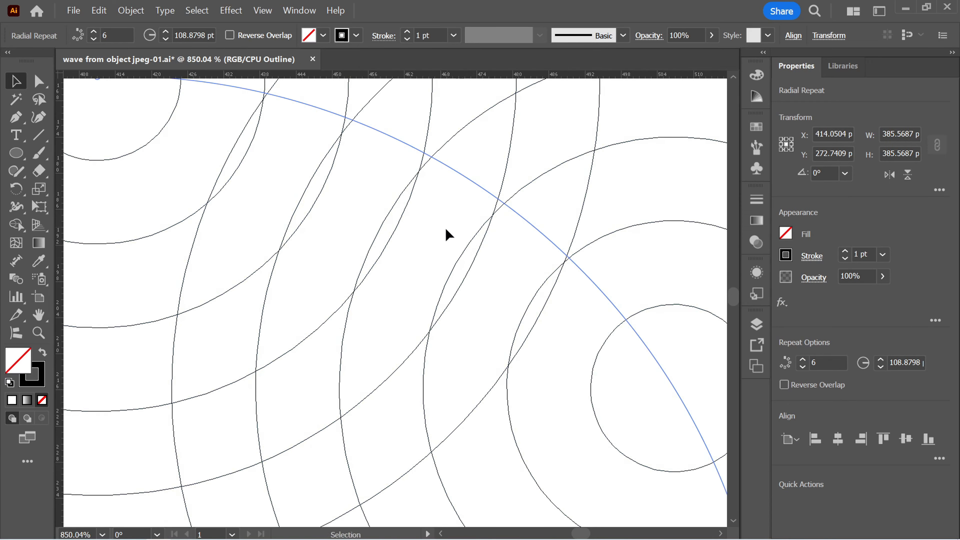
left_click_drag(163, 140, 552, 299)
left_click_drag(488, 238, 430, 200)
key("ctrl+0")
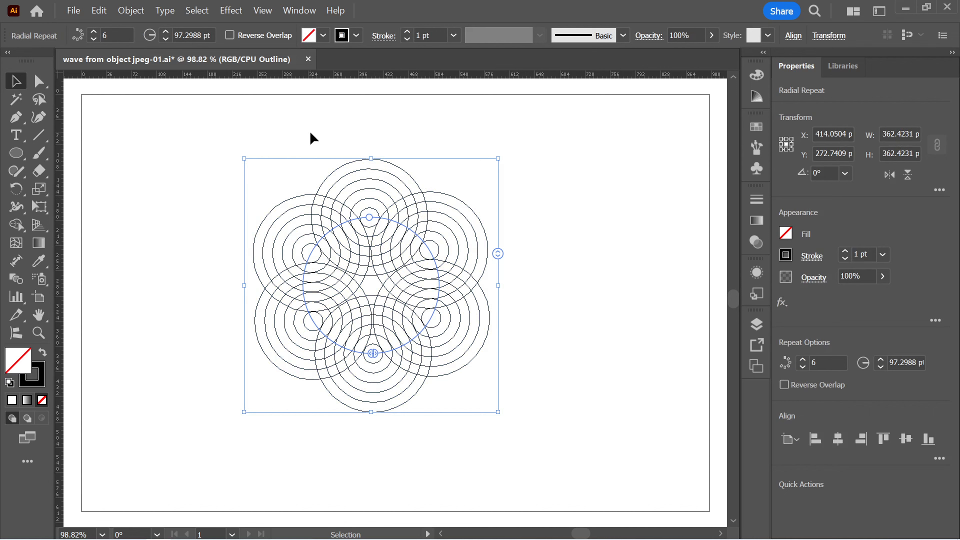
key("ctrl+y")
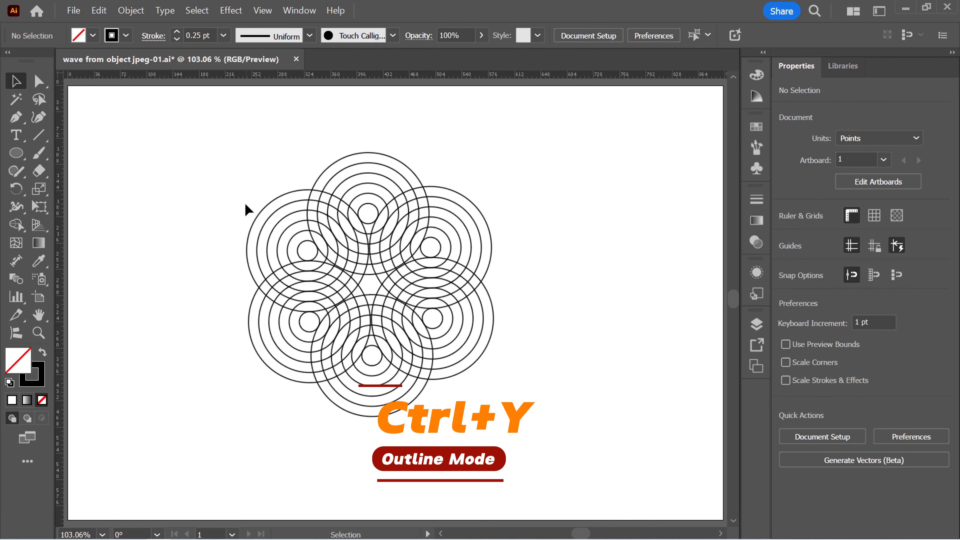
Set the radial repeat's stroke to 0.5 pt and expand its object and fill.
left_click(248, 210)
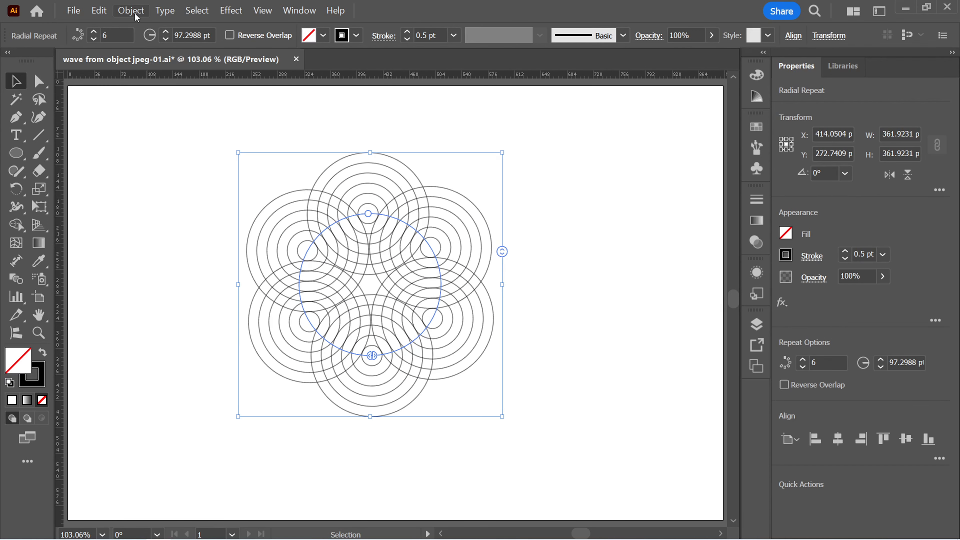
left_click(130, 10)
left_click(158, 141)
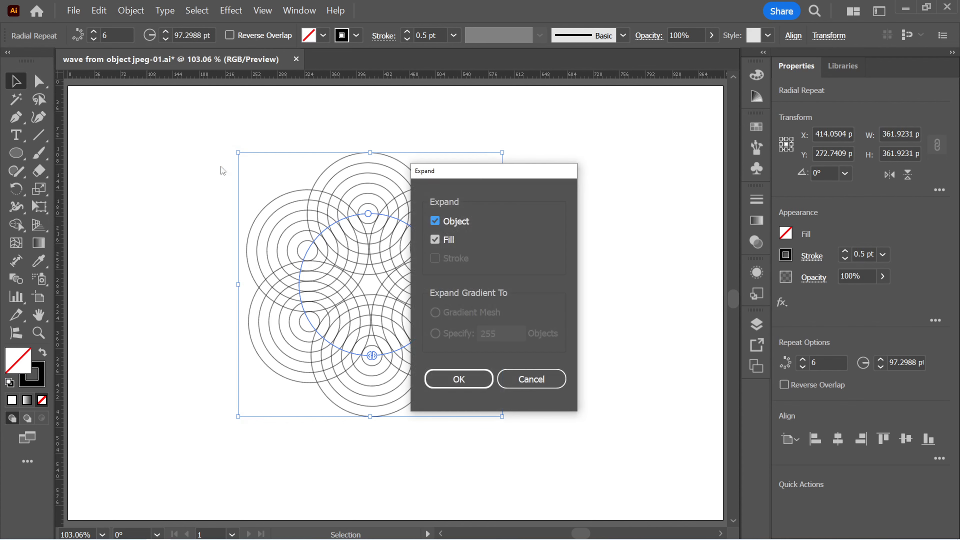
left_click(456, 378)
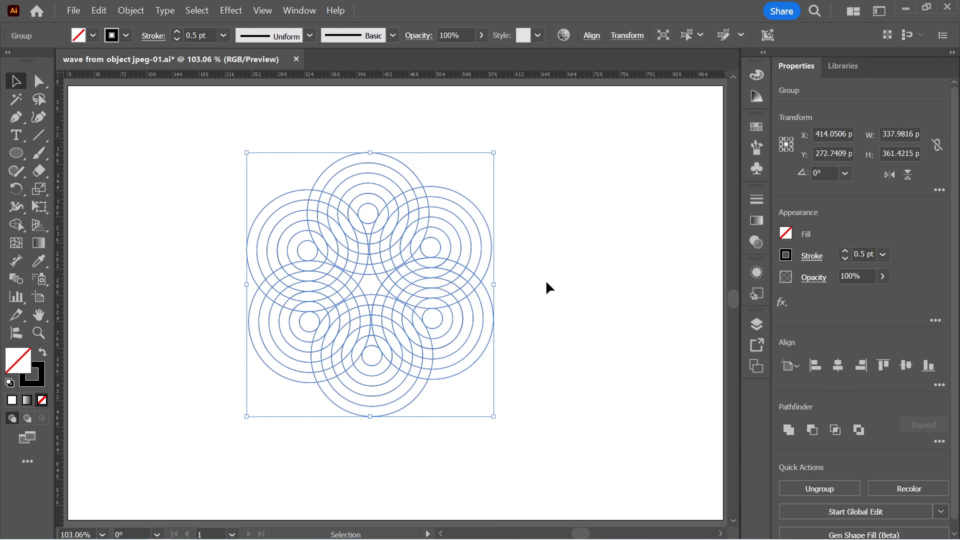
Select the expanded circle group for the Shape Builder and set the fill colour to 191919.
left_click(550, 234)
left_click_drag(469, 261, 259, 407)
left_click(18, 227)
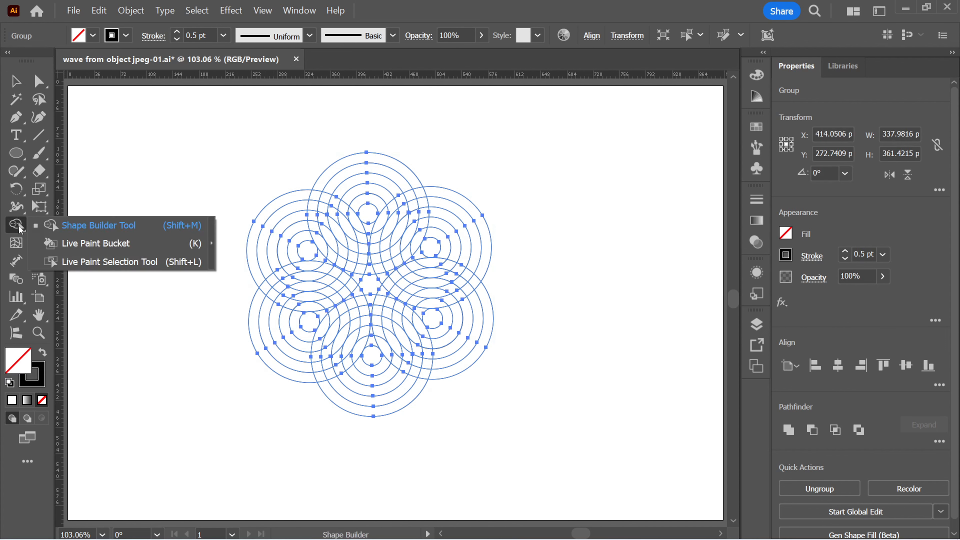
left_click(68, 227)
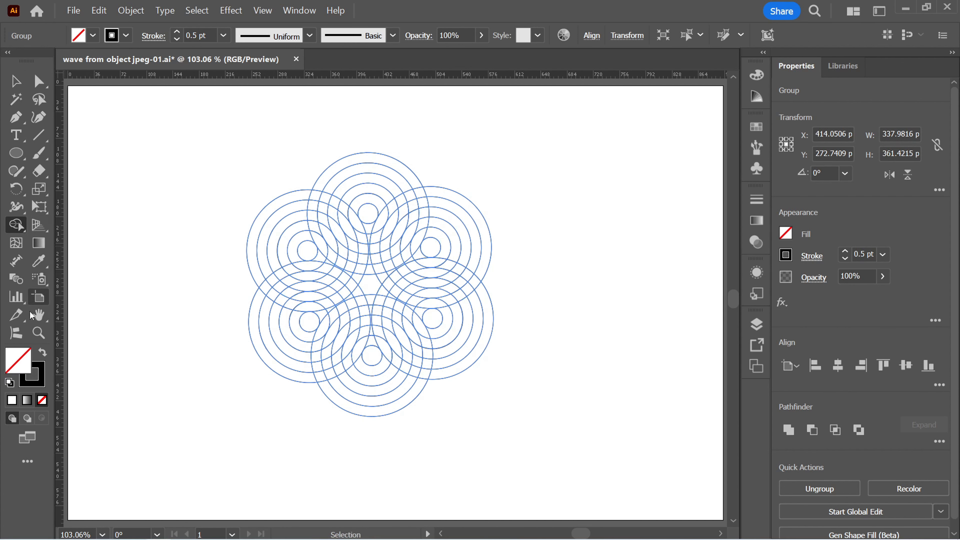
double_click(19, 365)
left_click(476, 212)
mouse_move(475, 212)
left_mouse_down()
mouse_move(379, 332)
mouse_move(313, 346)
left_mouse_up()
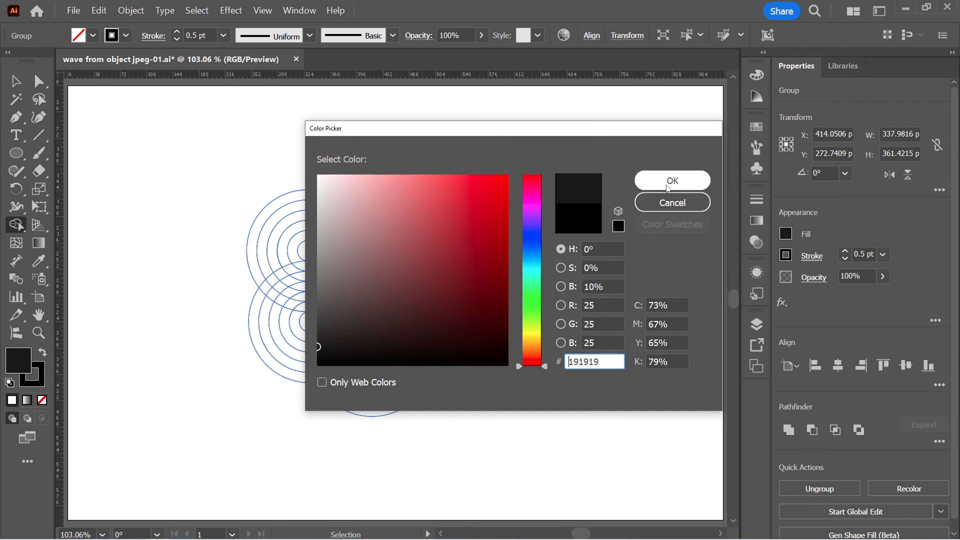
left_click(678, 181)
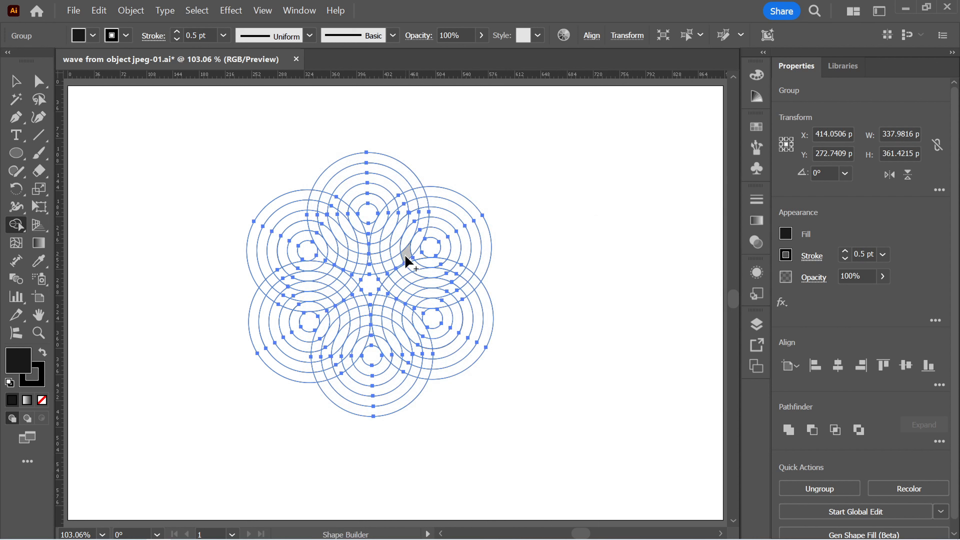
Merge the upper-right circle's outer regions and the overlapping regions below it into one dark S-shaped wave with Shape Builder.
scroll(440, 248, "up", 3)
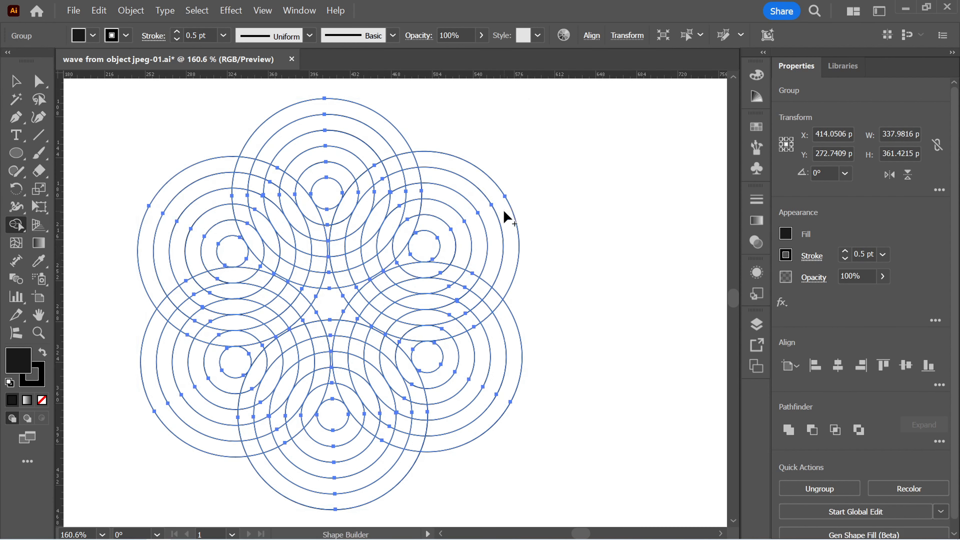
left_click_drag(506, 211, 449, 239)
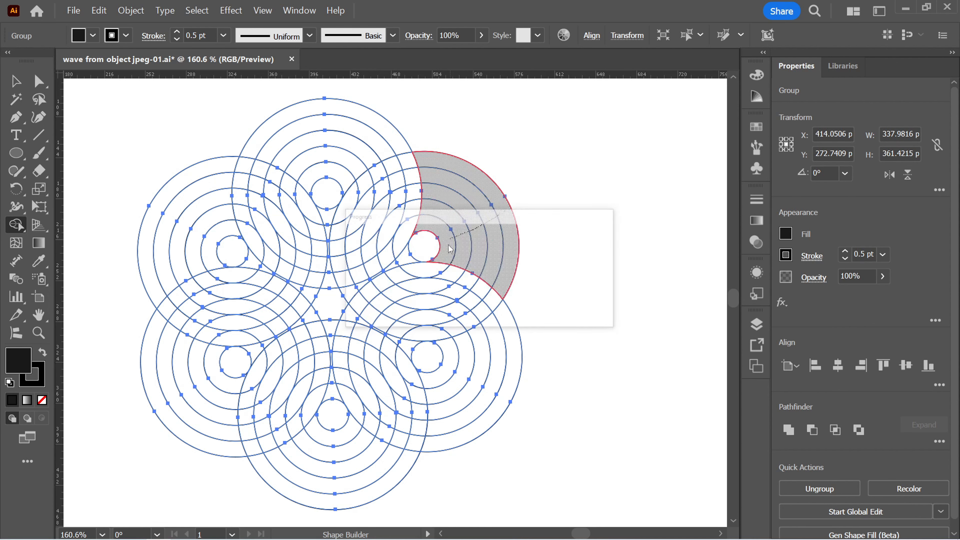
left_click_drag(424, 270, 427, 334)
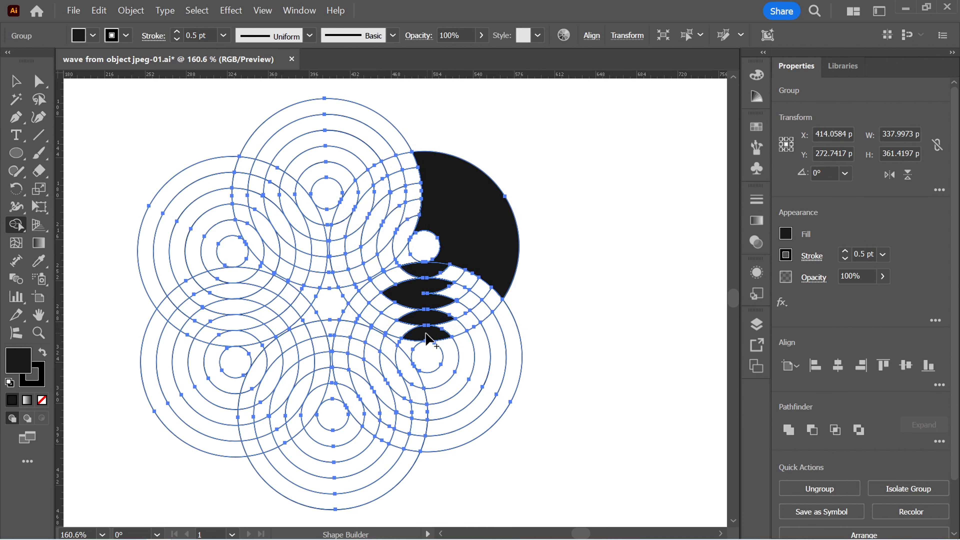
left_click(411, 329)
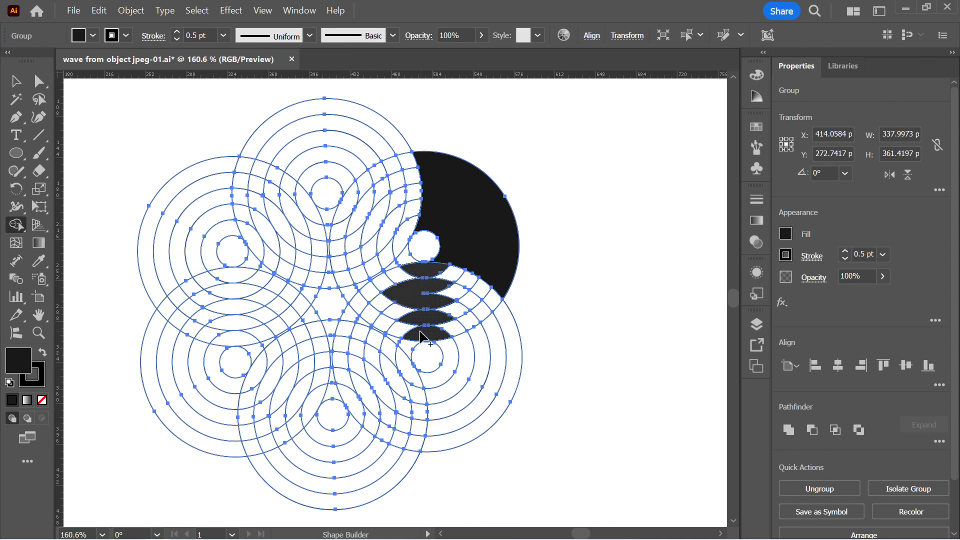
left_click_drag(398, 342, 383, 335)
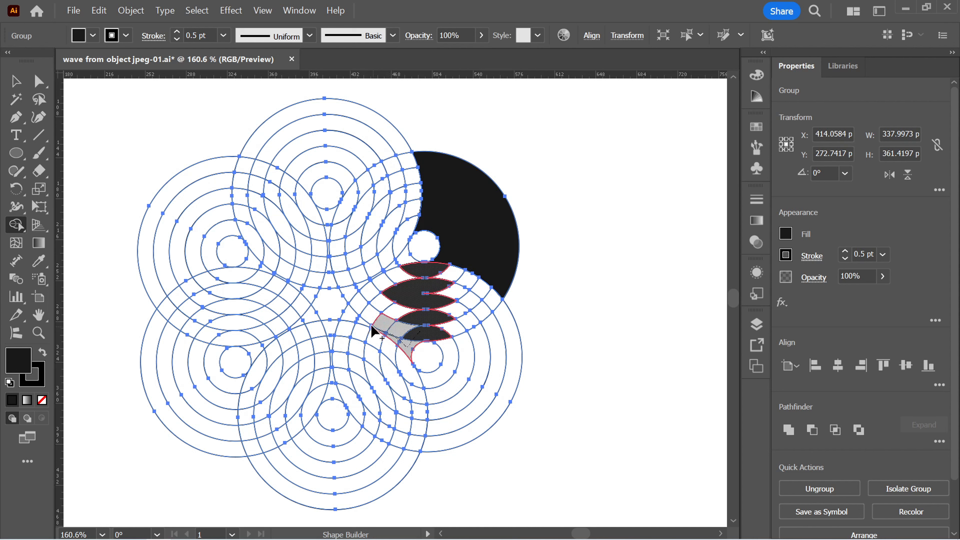
mouse_move(354, 318)
left_mouse_down()
mouse_move(404, 274)
mouse_move(384, 300)
mouse_move(403, 309)
mouse_move(372, 321)
left_mouse_up()
left_click_drag(425, 298, 432, 274)
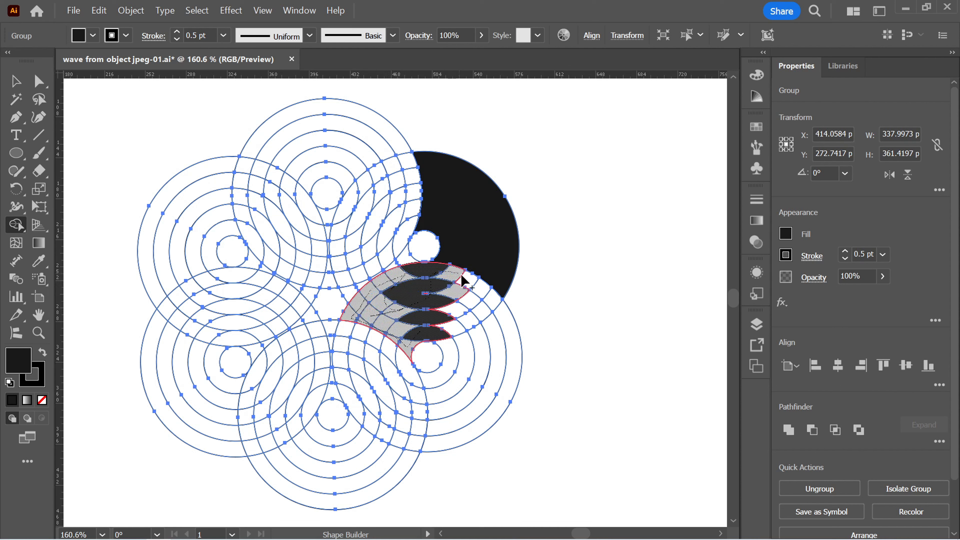
mouse_move(462, 322)
left_mouse_down()
mouse_move(466, 294)
mouse_move(425, 293)
mouse_move(413, 327)
left_mouse_up()
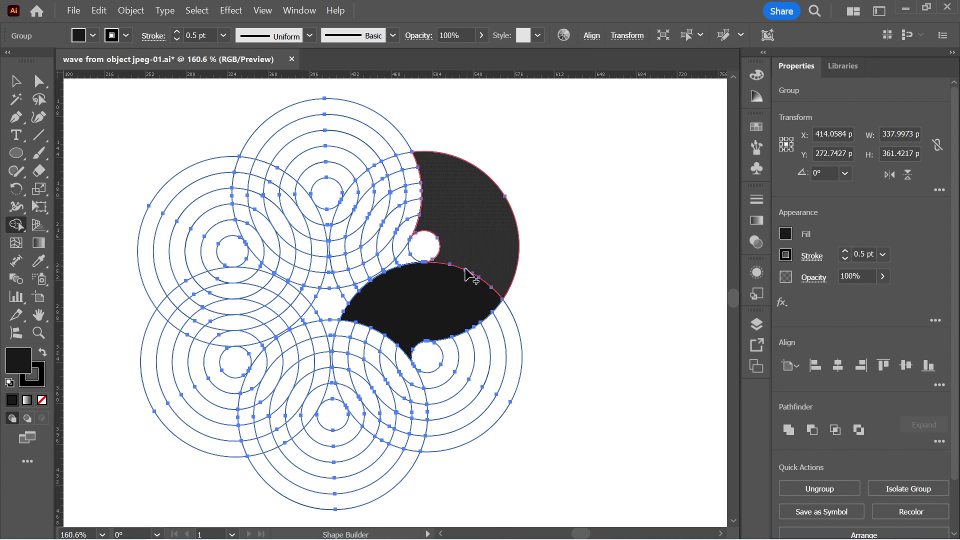
left_click_drag(465, 268, 456, 278)
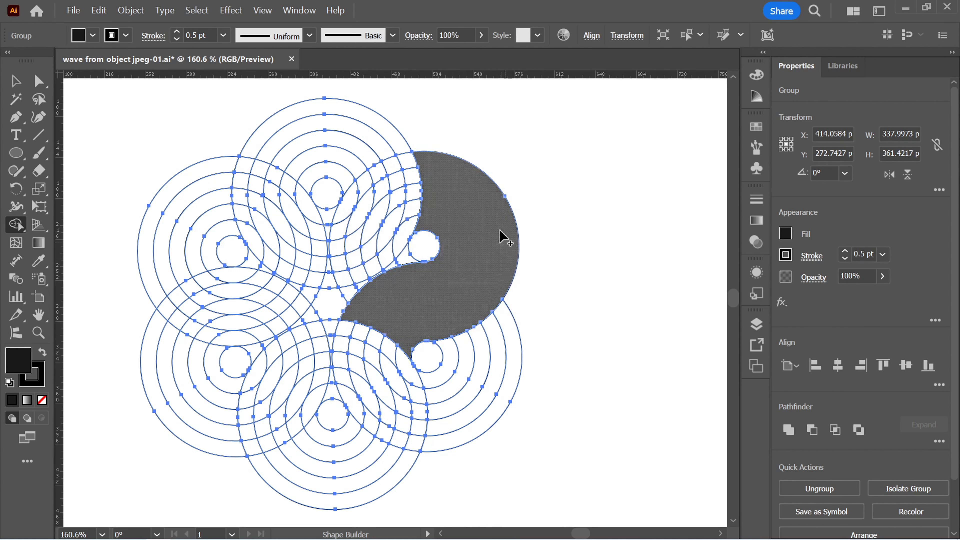
Rotate the artwork by -90° and merge the upper-right circle regions into a second dark S-shaped wave.
left_click(16, 188)
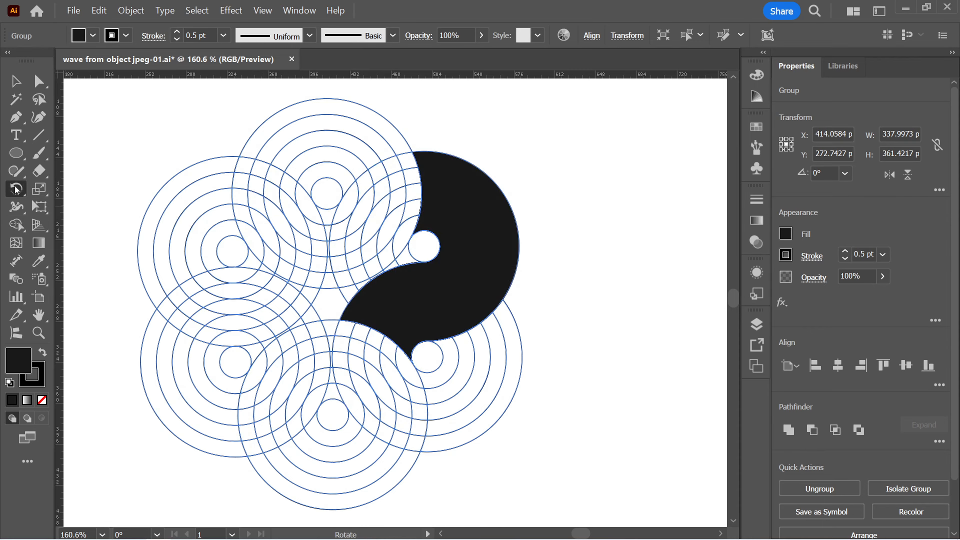
left_click_drag(507, 148, 469, 400)
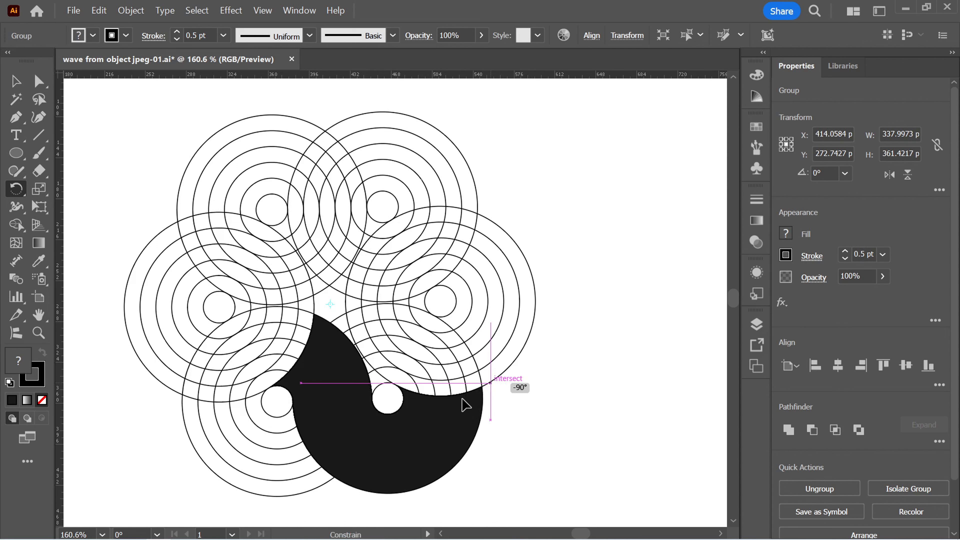
left_click_drag(410, 415, 384, 415)
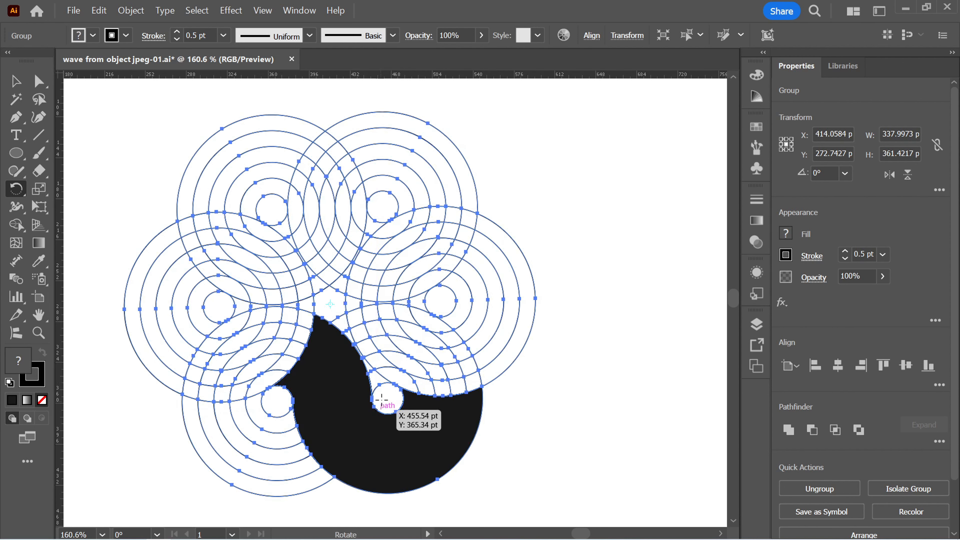
left_click(24, 225)
left_click_drag(444, 141, 398, 189)
mouse_move(402, 229)
left_mouse_down()
mouse_move(412, 247)
mouse_move(385, 304)
mouse_move(383, 280)
left_mouse_up()
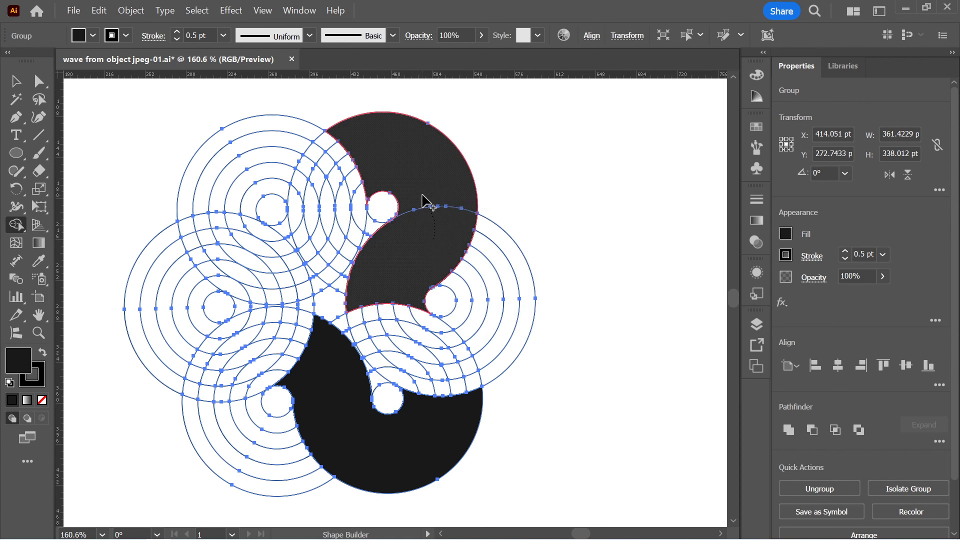
Rotate the artwork half a turn and merge the right-hand circle regions into a third dark S-shaped wave.
key("r")
left_click_drag(561, 181, 392, 386)
left_click_drag(552, 205, 366, 403)
key("shift+m")
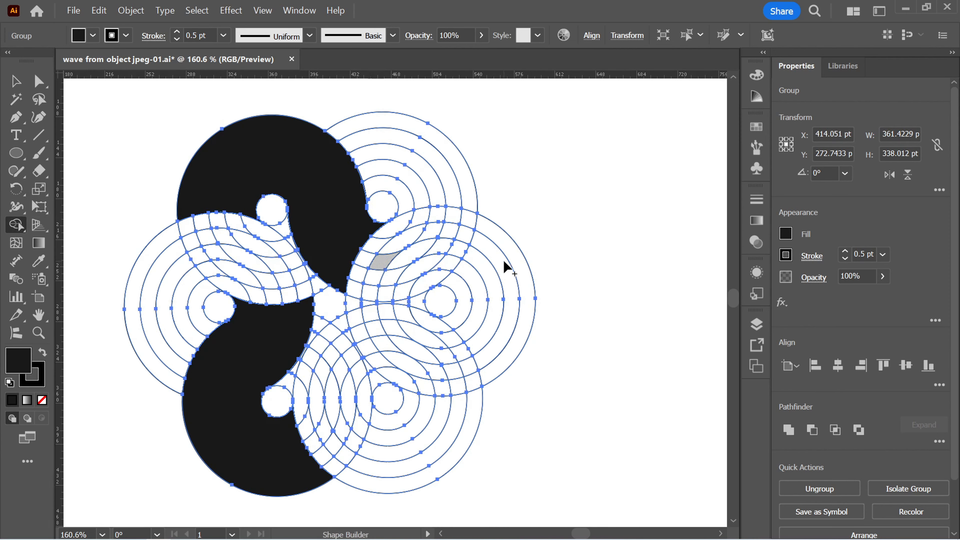
left_click_drag(521, 263, 464, 303)
mouse_move(434, 324)
left_mouse_down()
mouse_move(402, 372)
mouse_move(356, 339)
mouse_move(425, 326)
mouse_move(484, 339)
left_mouse_up()
Set the fill to red FF0000 and merge alternate bands of the upper-right wave into three red stripes with Shape Builder.
key("v")
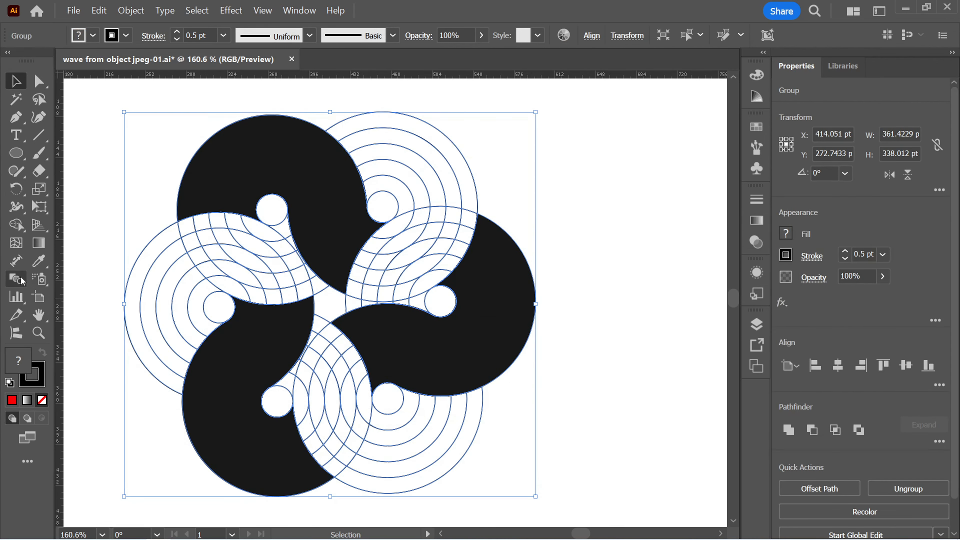
left_click(16, 229)
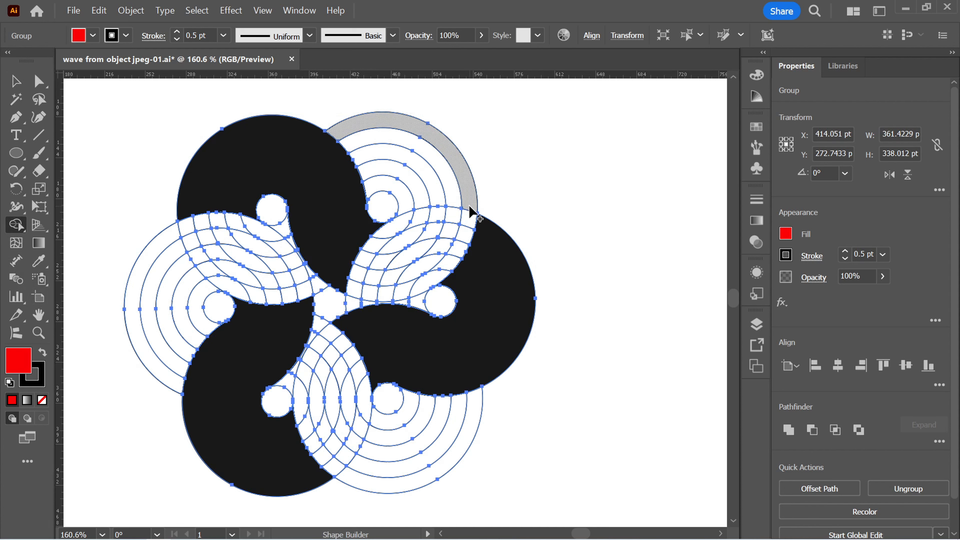
left_click_drag(468, 224, 434, 278)
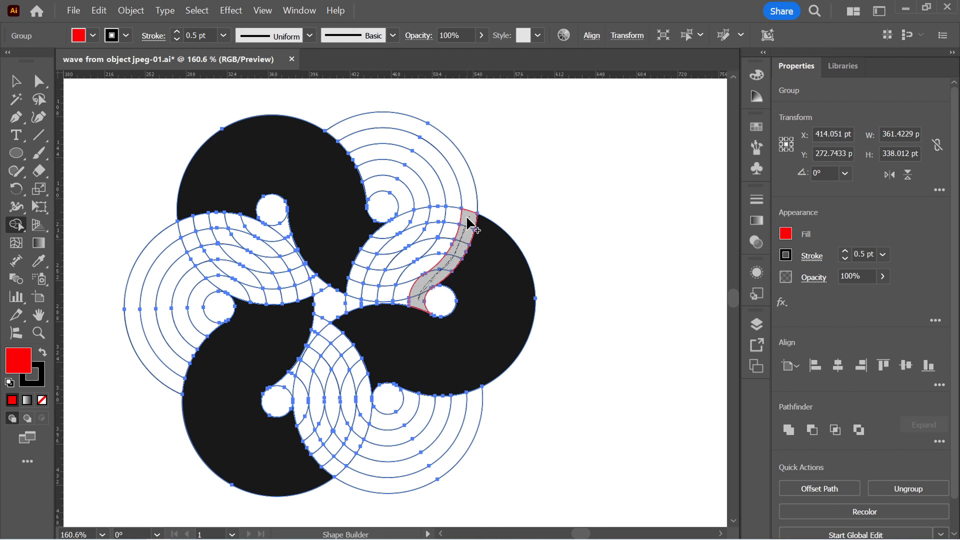
mouse_move(469, 223)
left_mouse_down()
mouse_move(467, 211)
mouse_move(437, 208)
mouse_move(423, 252)
mouse_move(393, 283)
left_mouse_up()
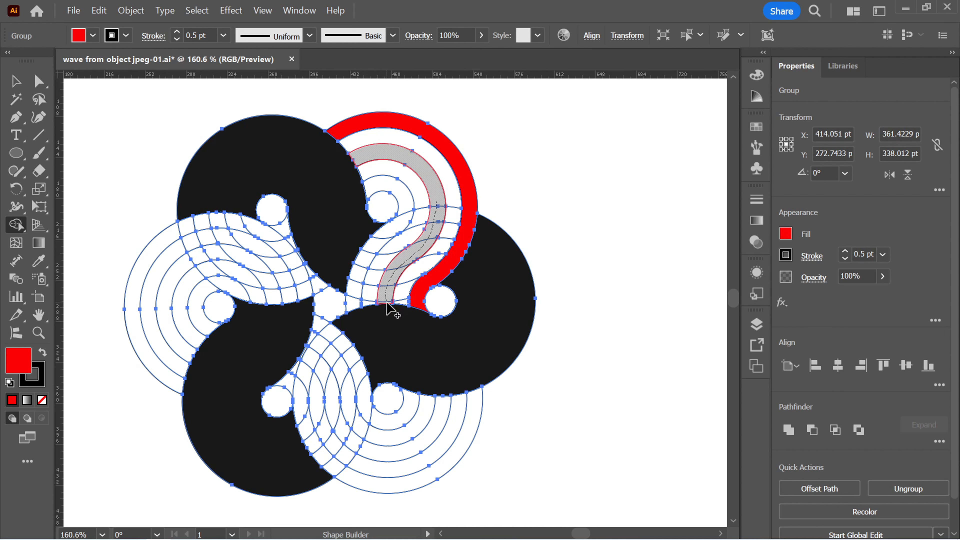
mouse_move(391, 310)
left_mouse_down()
mouse_move(355, 291)
mouse_move(369, 250)
mouse_move(407, 210)
left_mouse_up()
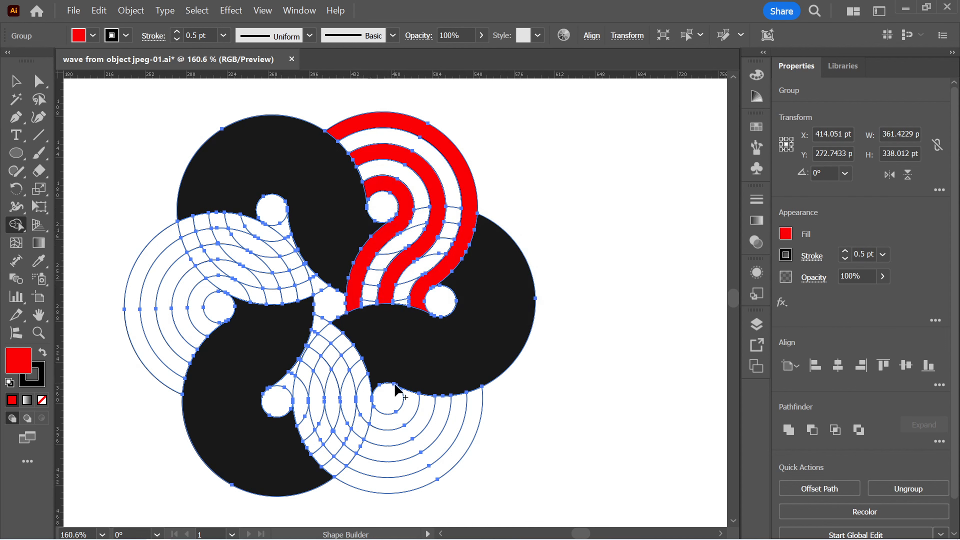
Merge alternate bands of the lower-right and left waves into three red stripes each with Shape Builder.
mouse_move(388, 489)
left_mouse_down()
mouse_move(314, 447)
mouse_move(298, 382)
mouse_move(343, 435)
mouse_move(442, 408)
left_mouse_up()
mouse_move(321, 334)
left_mouse_down()
mouse_move(372, 412)
mouse_move(415, 425)
left_mouse_up()
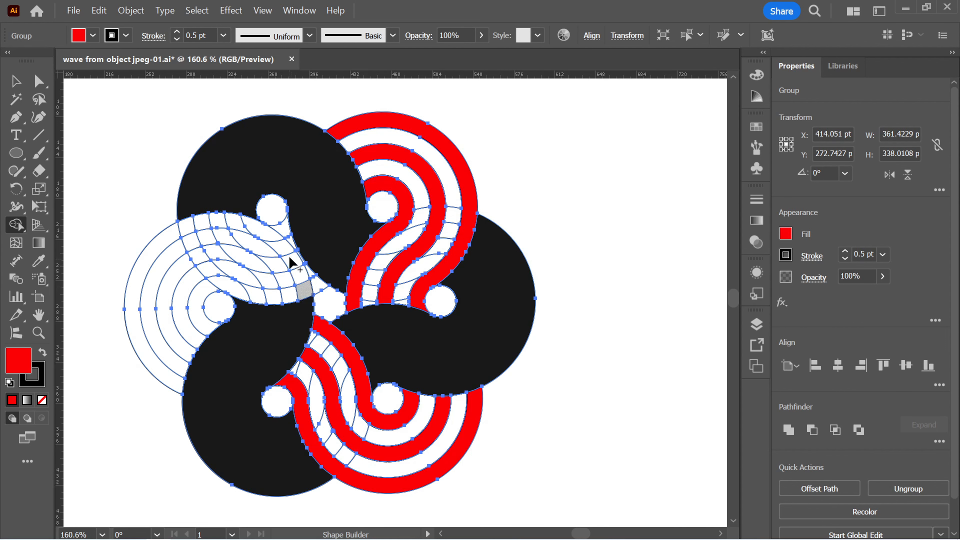
mouse_move(289, 259)
left_mouse_down()
mouse_move(215, 221)
mouse_move(148, 280)
left_mouse_up()
left_click_drag(298, 263, 189, 352)
mouse_move(317, 287)
left_mouse_down()
mouse_move(197, 333)
mouse_move(211, 327)
left_mouse_up()
Change the fill to a neutral light grey and merge the two remaining bands of the upper-right wave into grey stripes.
double_click(19, 360)
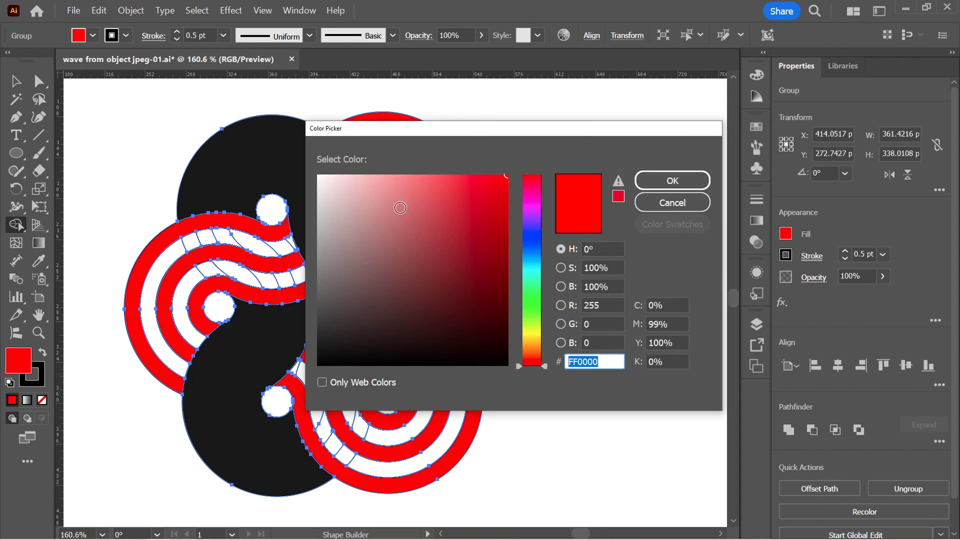
left_click(318, 181)
left_click(319, 176)
left_click(318, 232)
left_click(673, 181)
mouse_move(355, 146)
left_mouse_down()
mouse_move(429, 158)
mouse_move(450, 213)
mouse_move(402, 308)
left_mouse_up()
left_click_drag(420, 197, 367, 307)
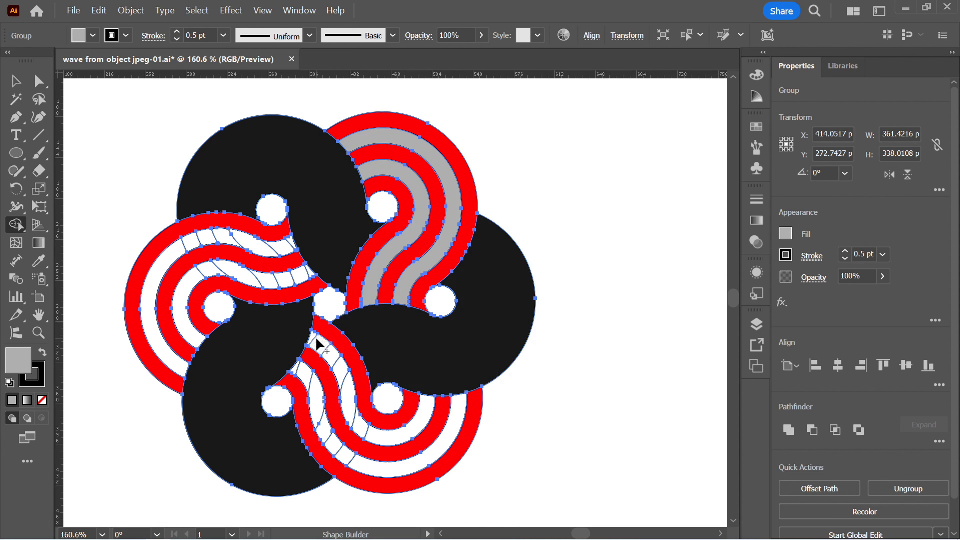
Merge the remaining white bands of the lower-right and left waves into grey stripes with Shape Builder.
left_click_drag(317, 338, 353, 417)
mouse_move(305, 373)
left_mouse_down()
mouse_move(327, 432)
mouse_move(372, 470)
left_mouse_up()
mouse_move(310, 275)
left_mouse_down()
mouse_move(220, 269)
mouse_move(192, 279)
left_mouse_up()
left_click_drag(291, 244, 231, 253)
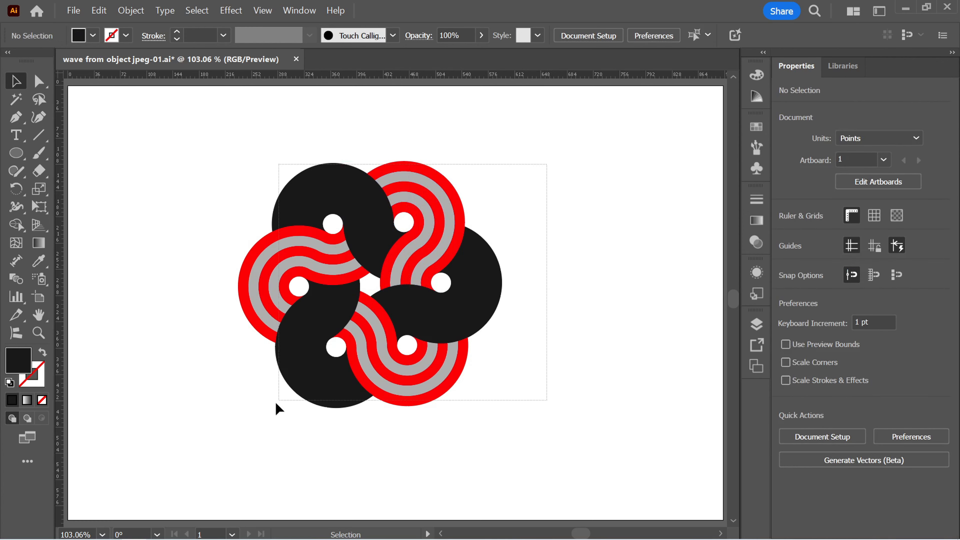
Ungroup all the artwork and clear the selection.
key("ctrl+a")
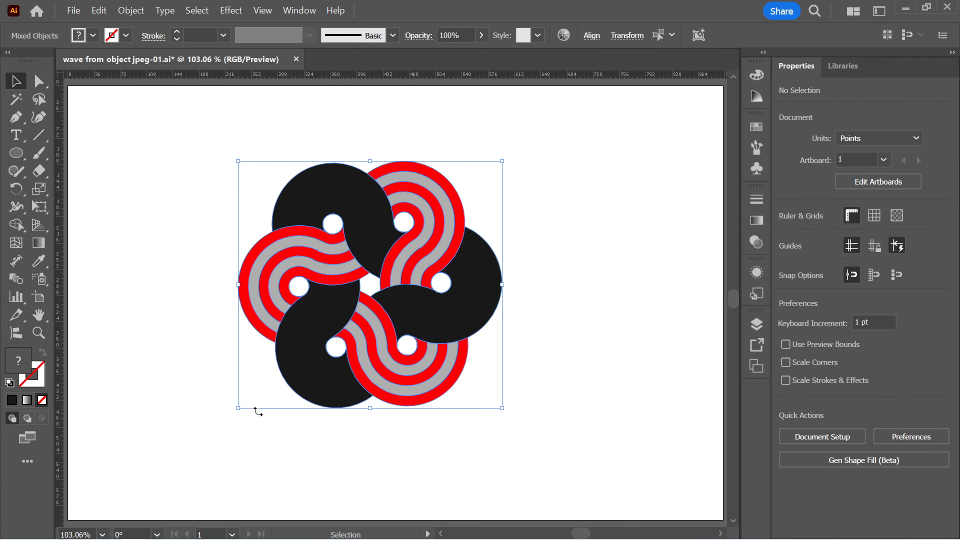
left_click(131, 10)
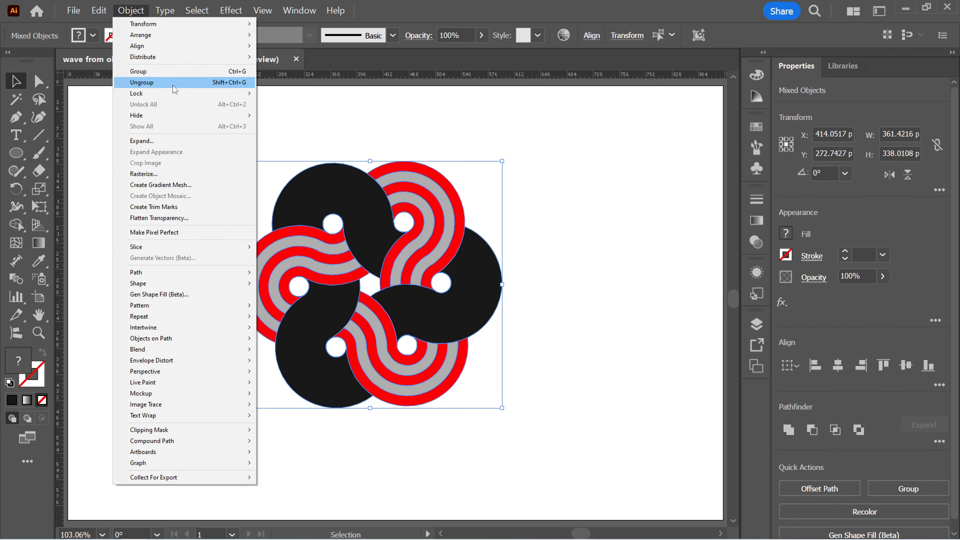
left_click(207, 87)
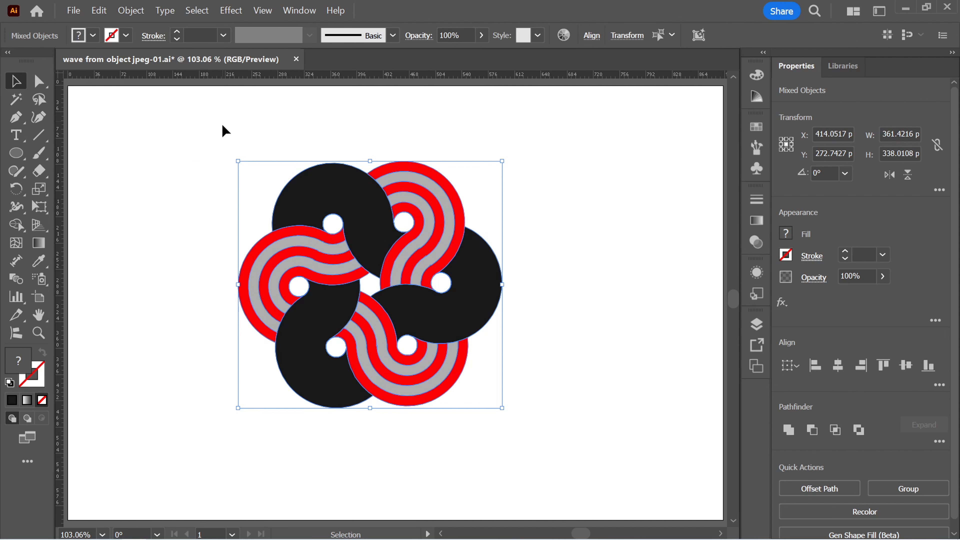
left_click(223, 128)
Select the three dark and three striped waves and move them together off the left side of the artboard.
left_click(406, 227)
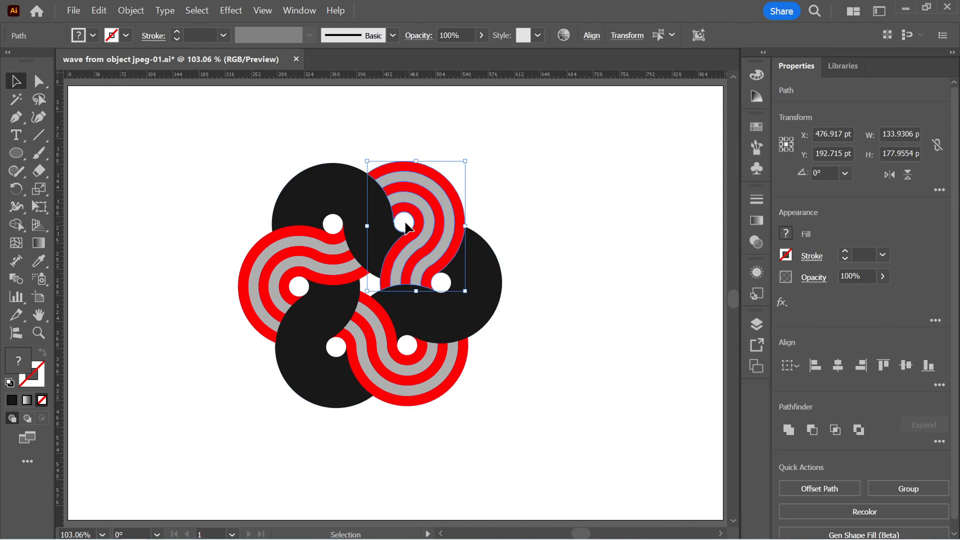
left_click(519, 203)
left_click(457, 218)
left_click(345, 201, "shift")
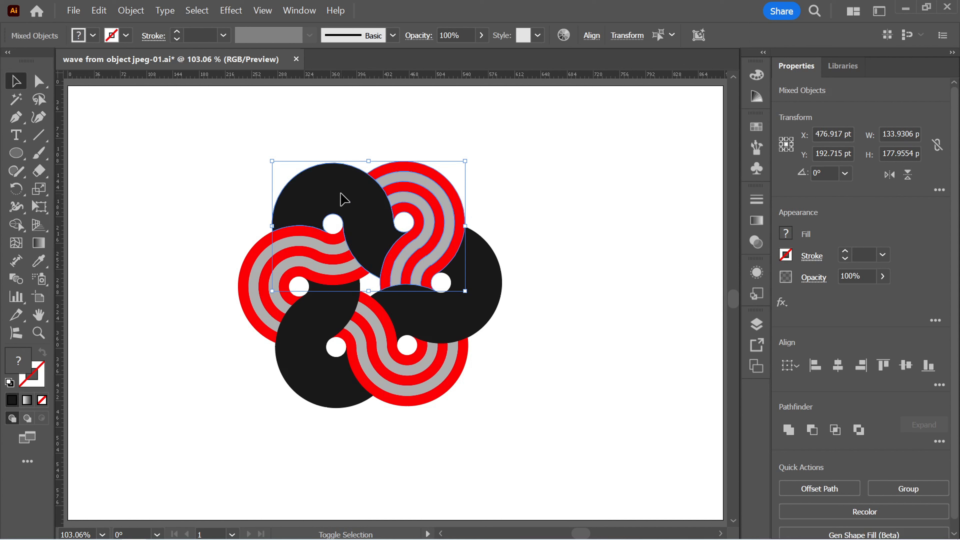
left_click(297, 244, "shift")
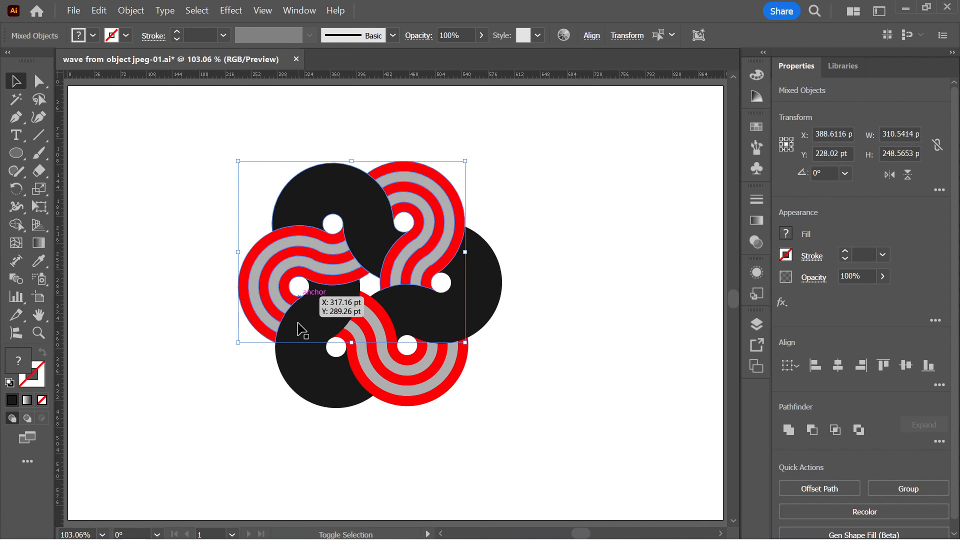
left_click(302, 376, "shift")
left_click(407, 385, "shift")
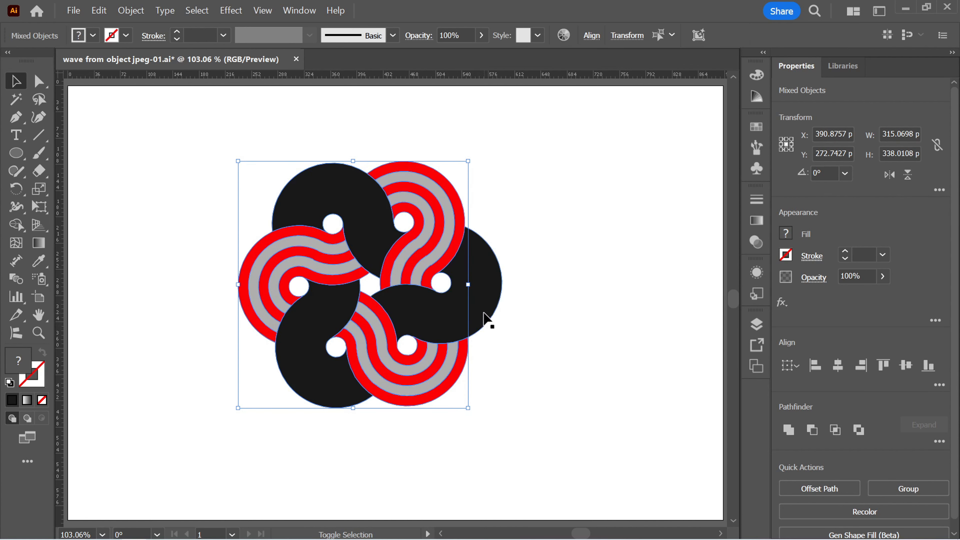
left_click(487, 320, "shift")
scroll(488, 322, "down", 1)
left_click_drag(467, 319, 223, 333)
Delete the leftover unfilled circles and fragments from the artboard, and move the wave design back to its centre.
left_click_drag(520, 219, 329, 380)
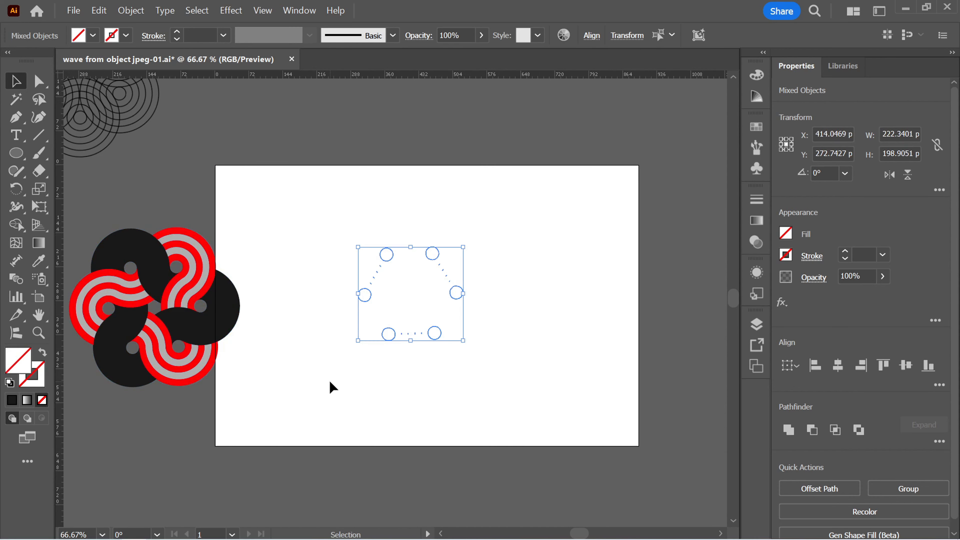
key("Delete")
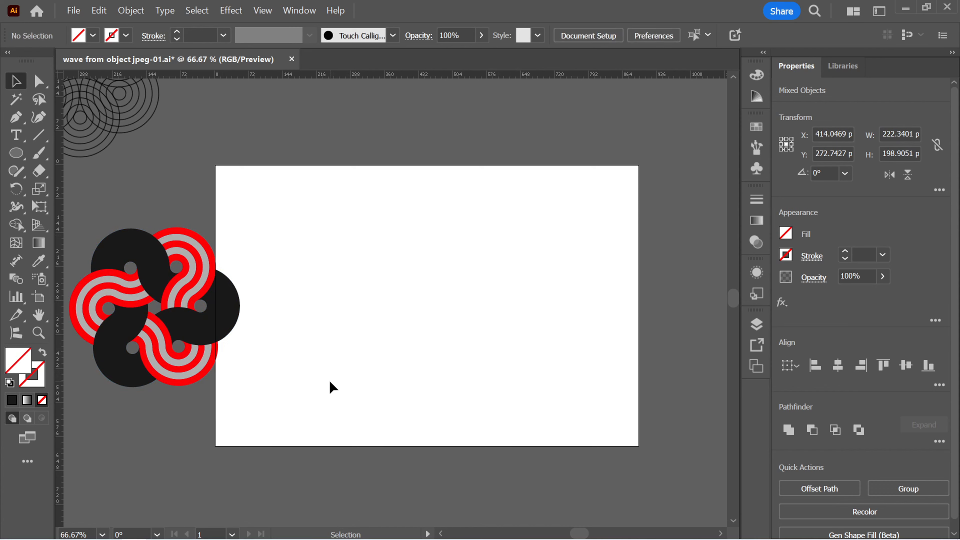
left_click(220, 339)
left_click_drag(250, 422, 94, 244)
left_click_drag(136, 279, 400, 294)
key("ctrl+0")
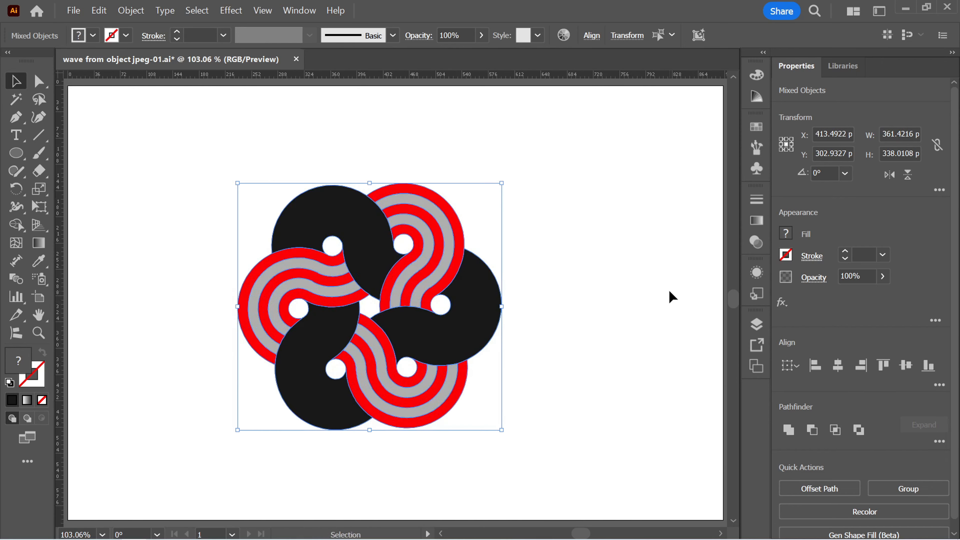
left_click(670, 296)
Copy the upper-right striped wave, paste it in place, and move the duplicate to the empty area right of the design.
key("ctrl+equal")
left_click(420, 261)
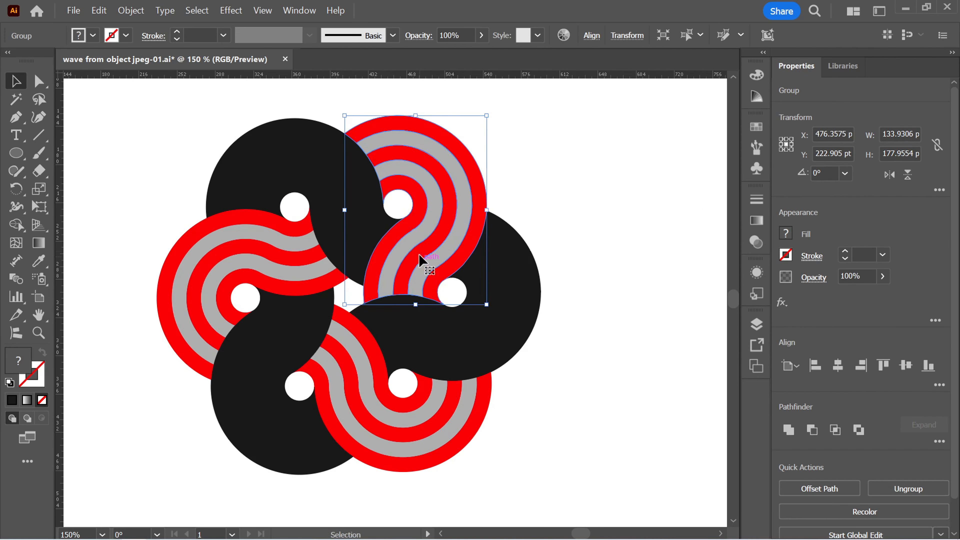
right_click(415, 235)
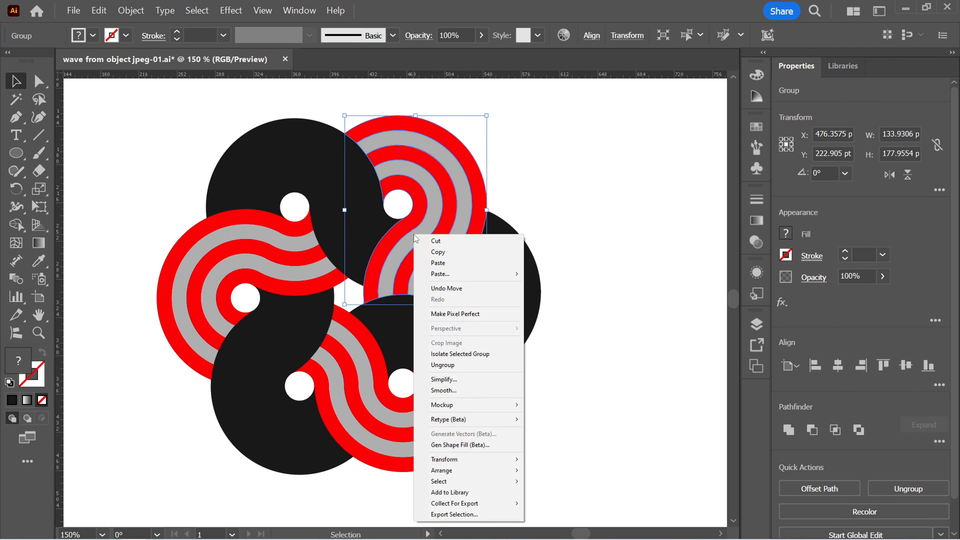
left_click(447, 253)
right_click(421, 223)
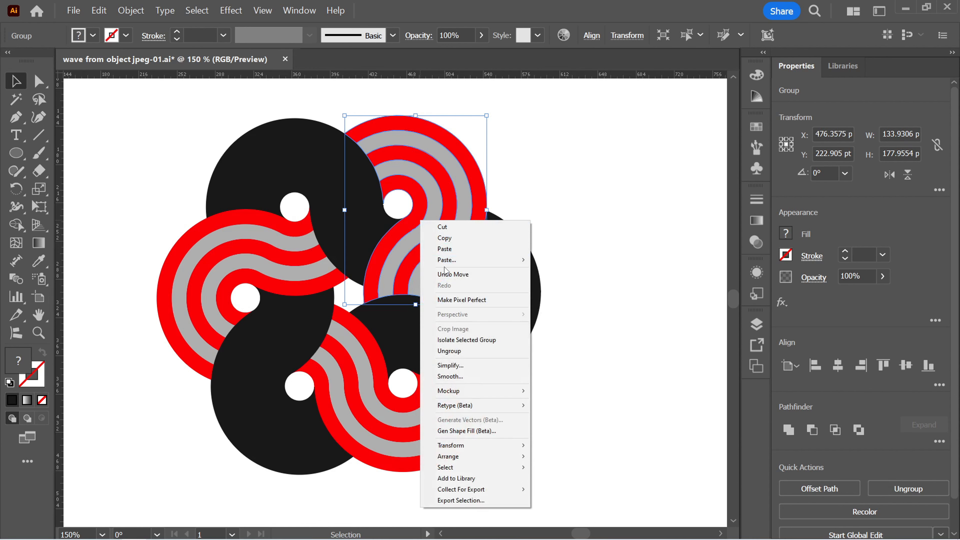
mouse_move(472, 260)
left_click(570, 261)
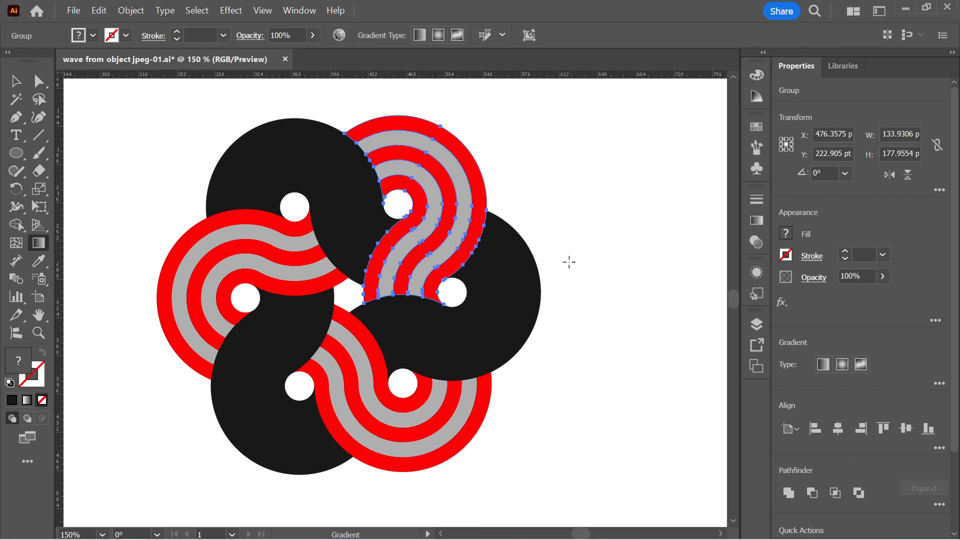
scroll(427, 210, "down", 1)
left_click_drag(429, 216, 612, 206)
scroll(654, 201, "up", 1)
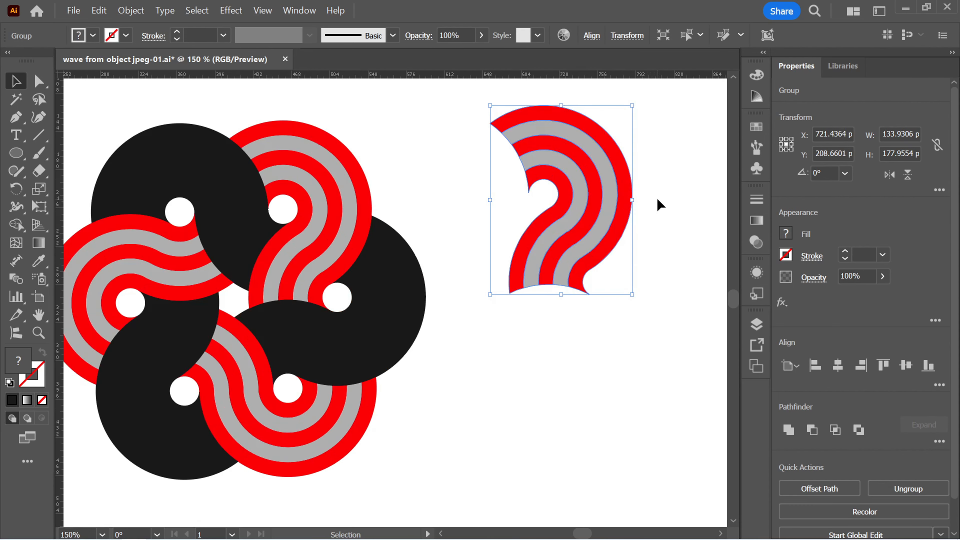
Merge all stripes of the duplicated wave into one dark shape with Shape Builder.
left_click(660, 175)
left_click(511, 242)
left_click(15, 227)
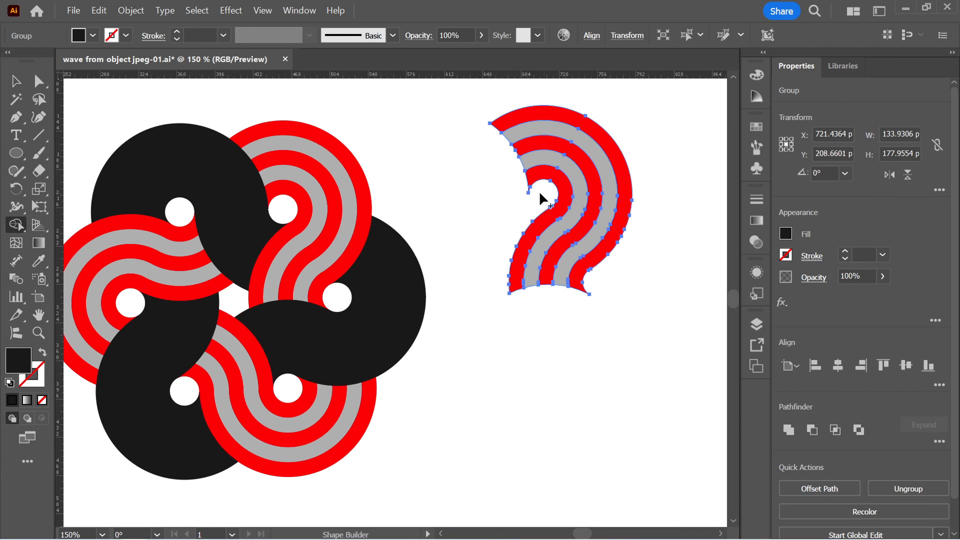
left_click_drag(570, 194, 614, 188)
left_click(16, 80)
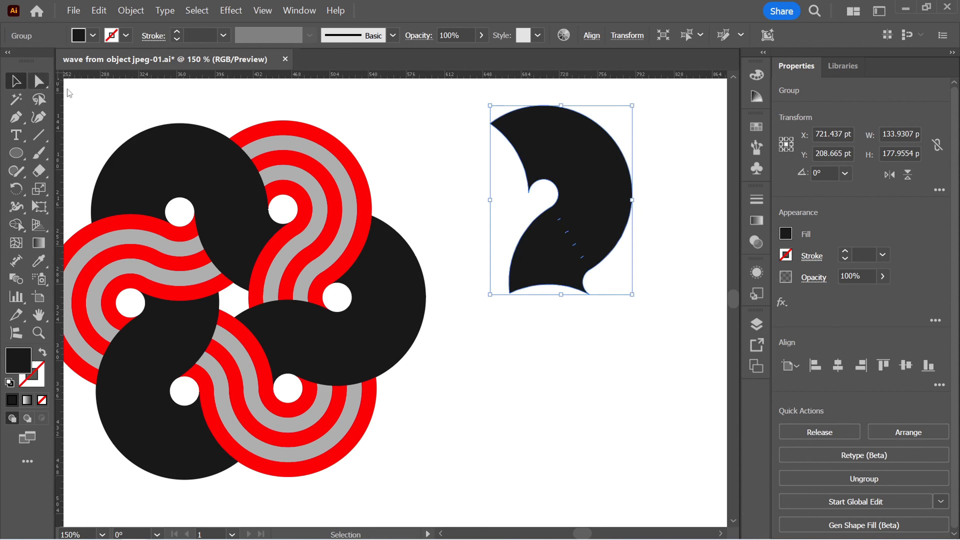
Fill the merged wave shape with a freeform gradient in Lines draw mode.
key("g")
left_click(595, 187)
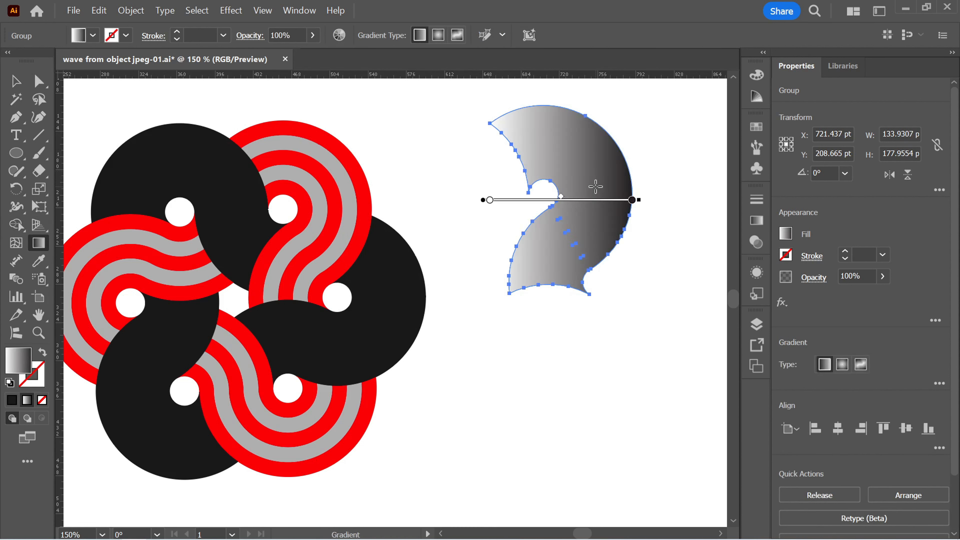
key("v")
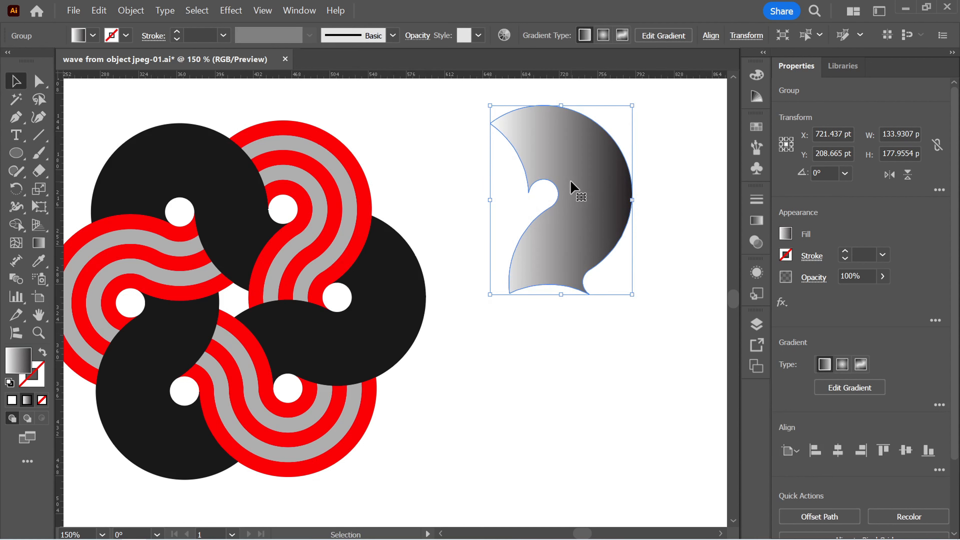
key("g")
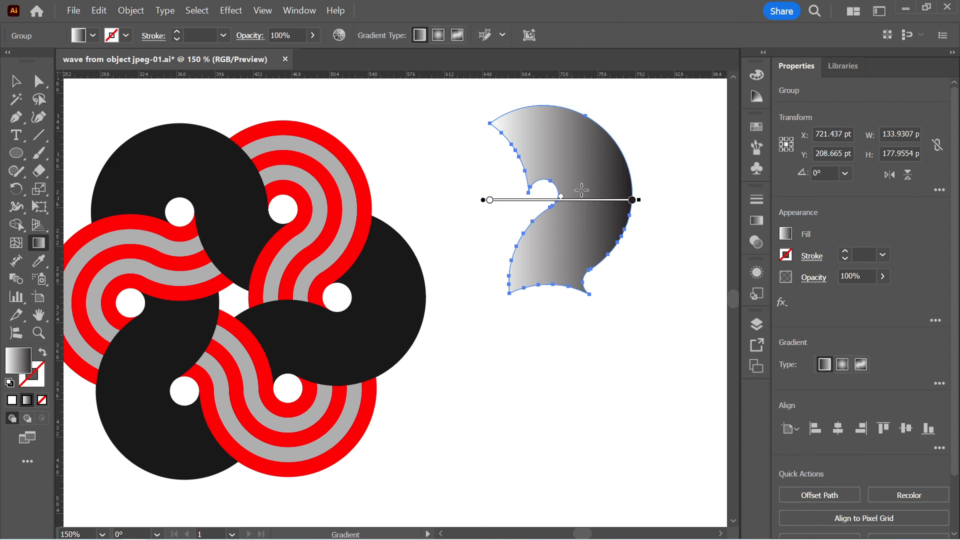
left_click(861, 365)
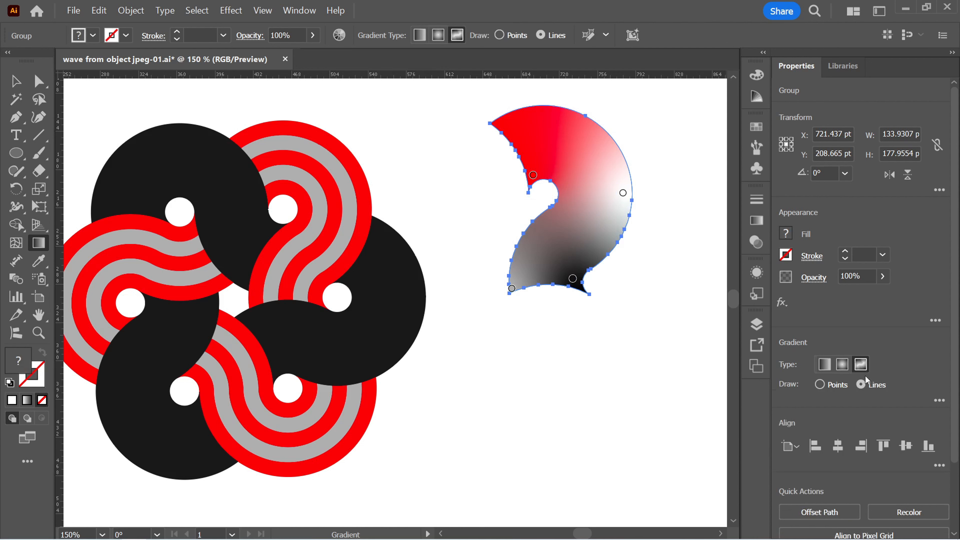
Draw a curved gradient line of colour stops through the wave's middle from its lower edge to its upper-left end, with that end stop at K 63%.
left_click(547, 283)
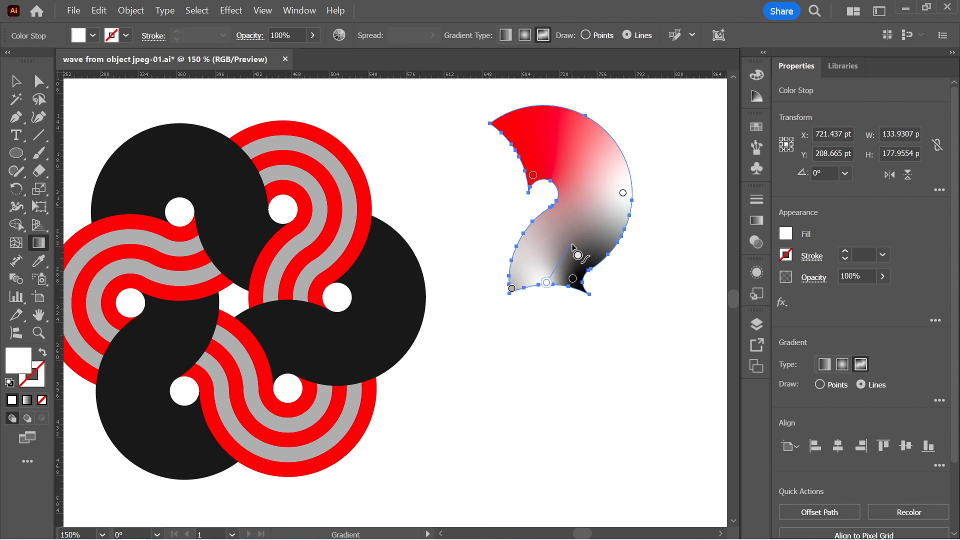
left_click(557, 248)
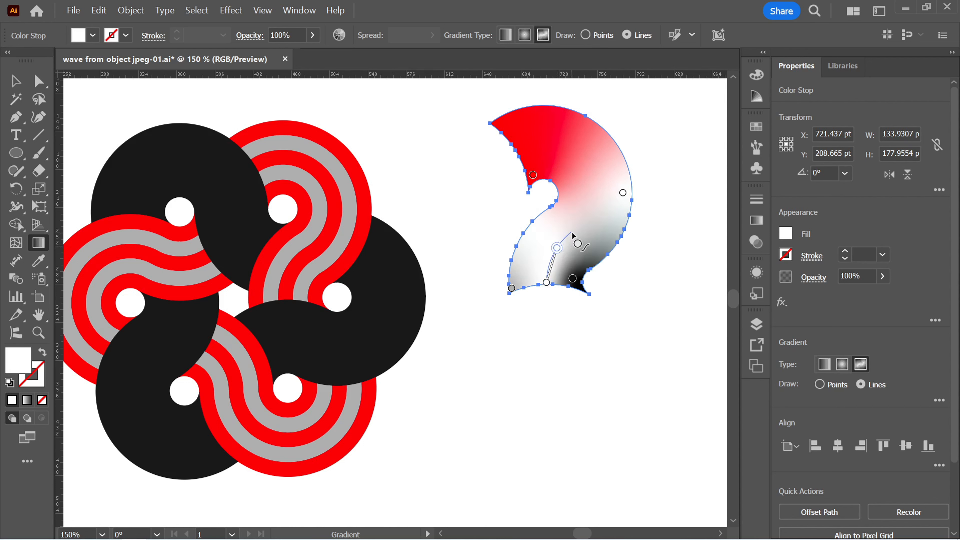
left_click(573, 231)
left_click(591, 212)
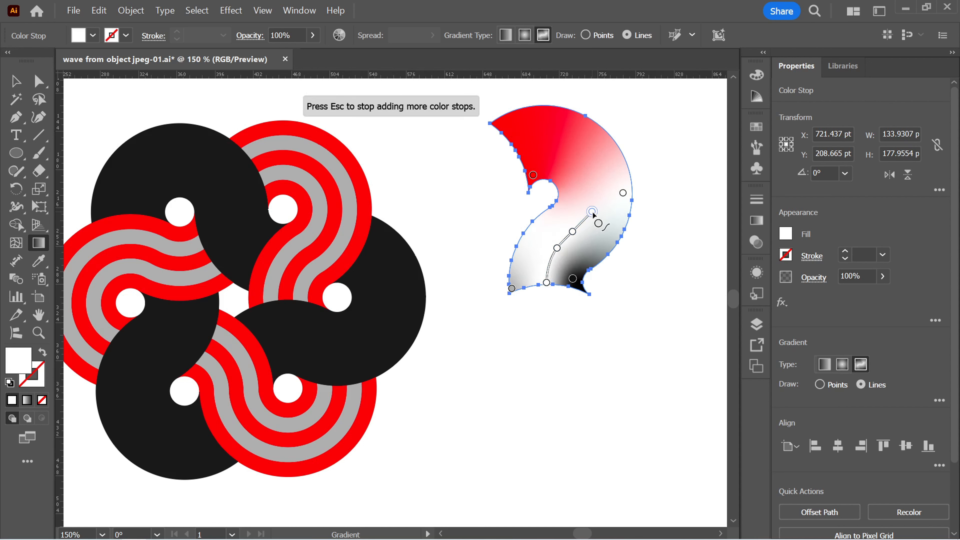
left_click(594, 183)
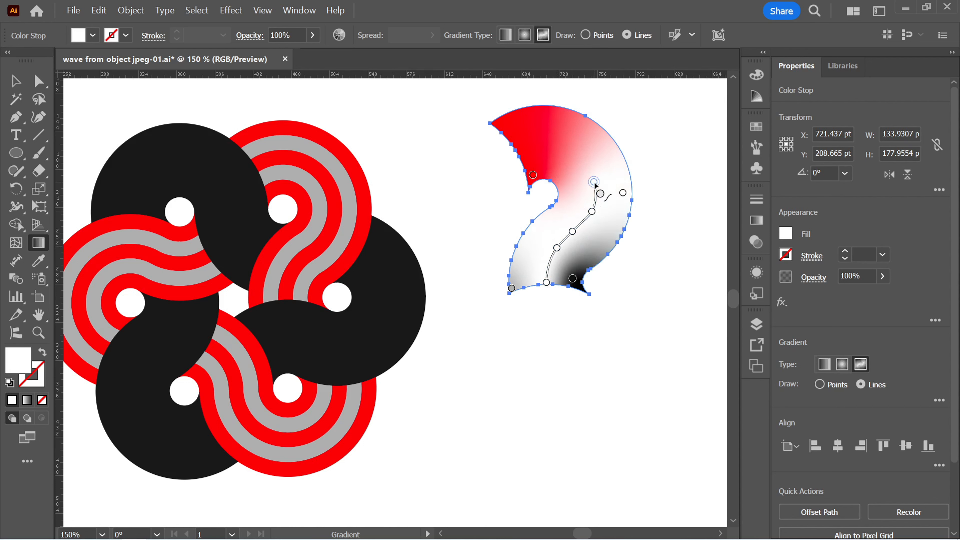
left_click(578, 156)
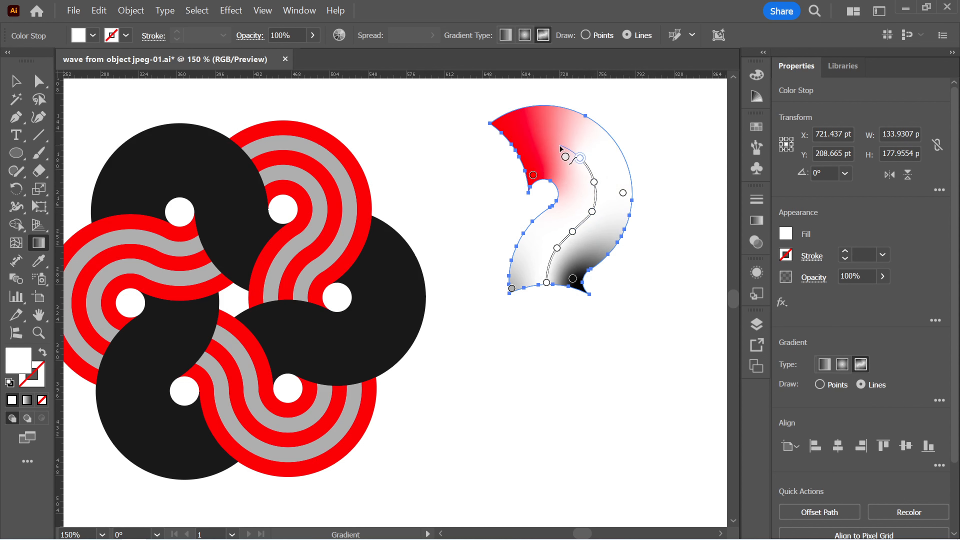
left_click(527, 148)
key("Escape")
double_click(527, 147)
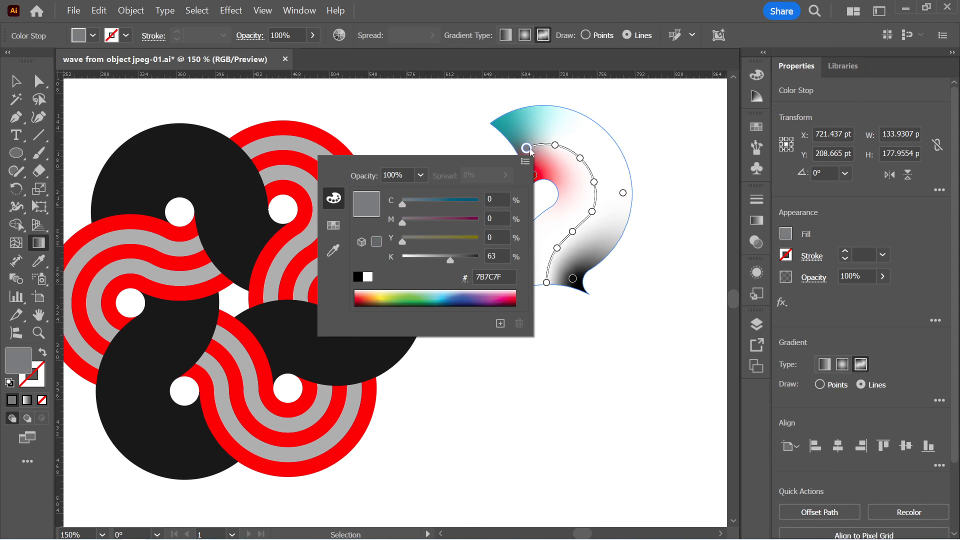
left_click(536, 178)
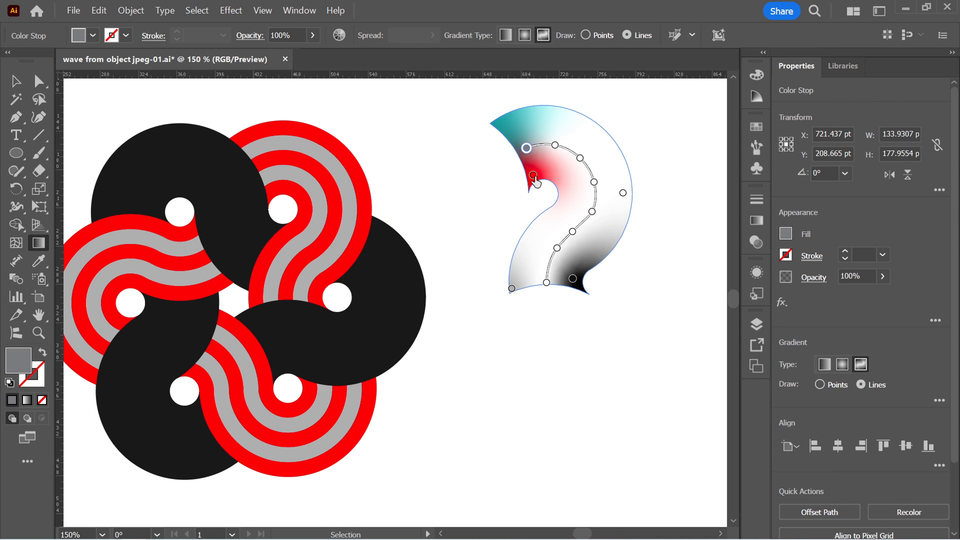
Delete the original freeform colour stops that lie outside the drawn gradient line.
left_click(533, 175)
key("Escape")
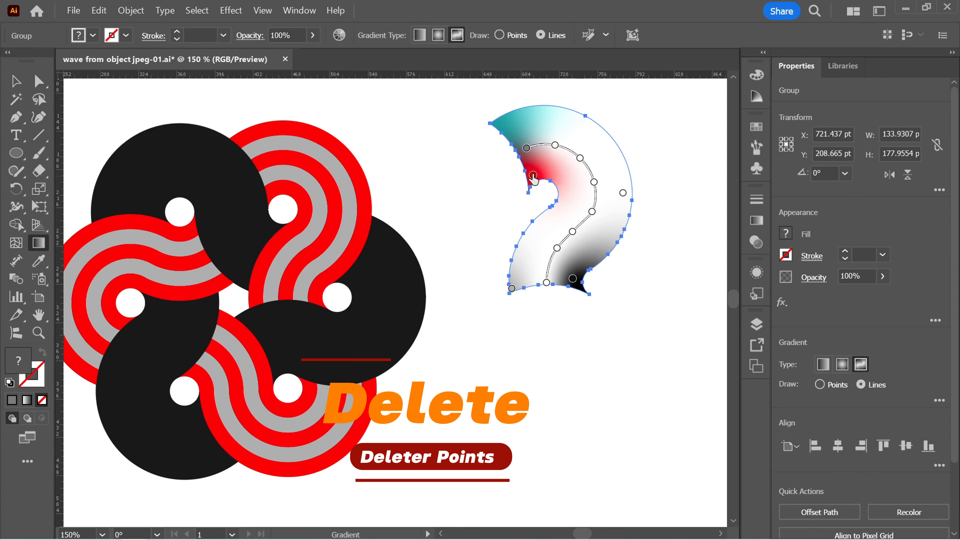
left_click(533, 175)
key("Delete")
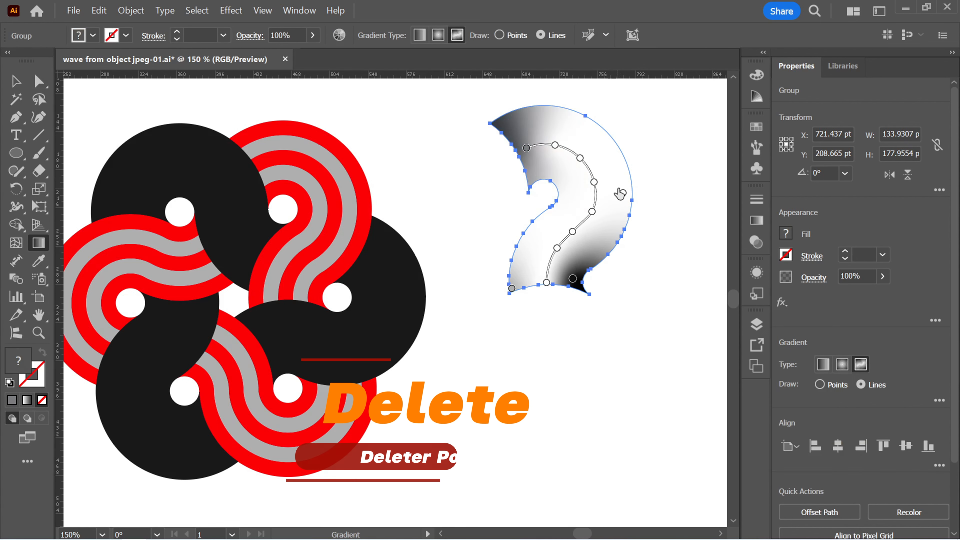
left_click(572, 278)
key("Delete")
left_click(511, 289)
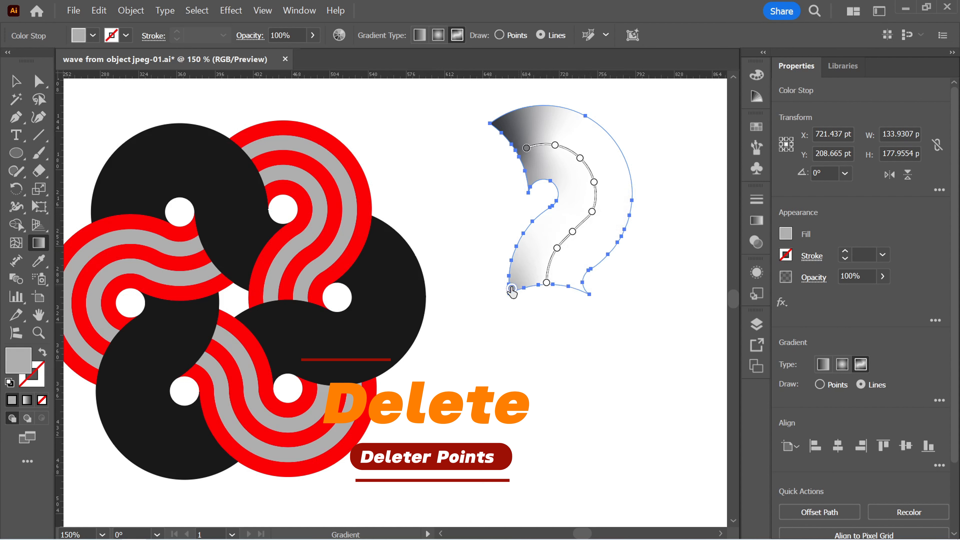
key("Delete")
Set the gradient line's lower end stop to black, K 100%.
left_click(547, 284)
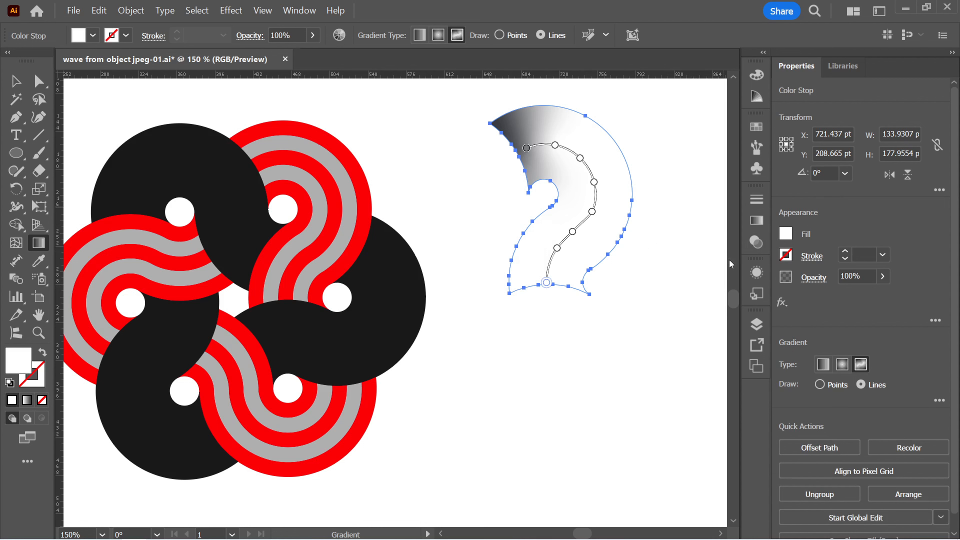
left_click(785, 235)
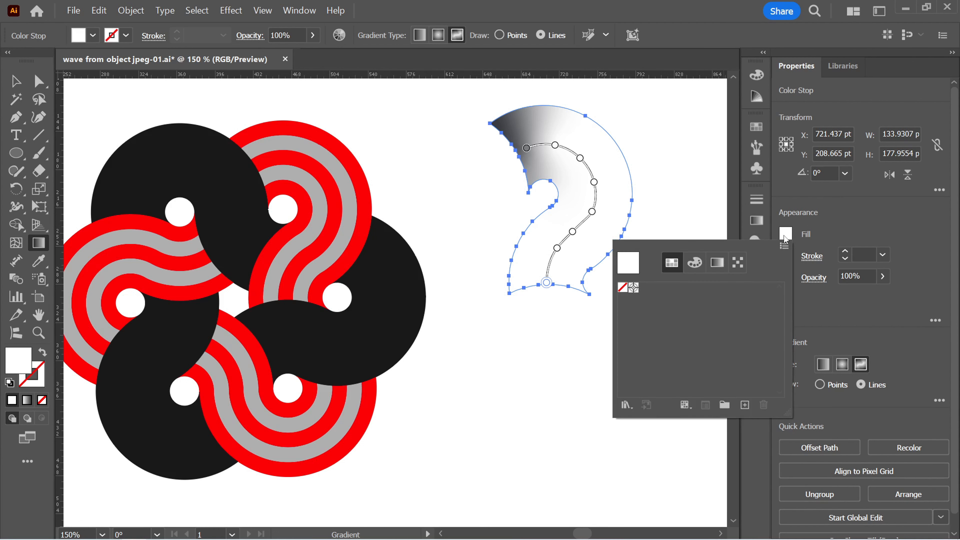
left_click(694, 266)
left_click(632, 365)
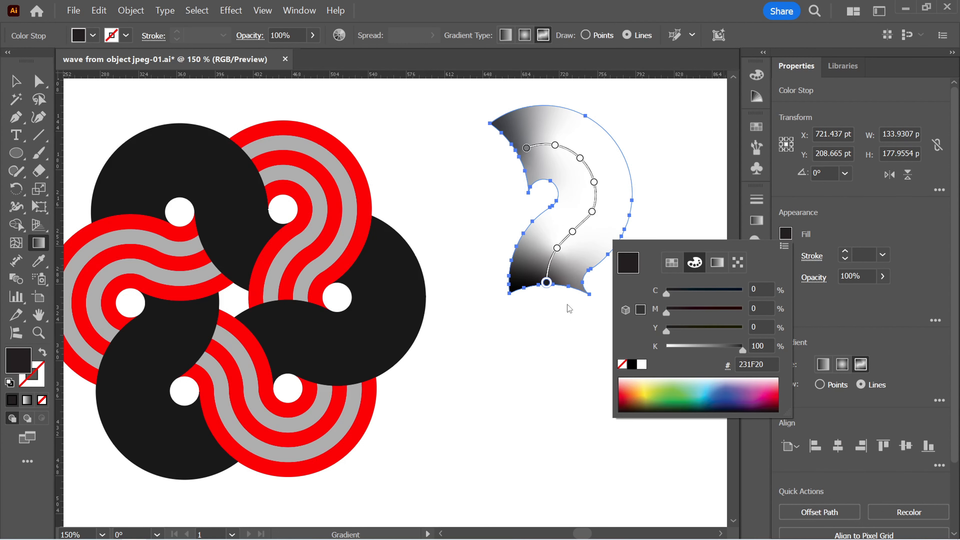
Shift the lower stops of the gradient line inward along the wave and set the upper-left end stop to black.
left_click(553, 283)
left_click_drag(547, 283, 553, 265)
mouse_move(572, 231)
left_mouse_down()
mouse_move(579, 225)
mouse_move(564, 241)
left_mouse_up()
double_click(526, 148)
left_click(465, 260)
Reposition the upper and middle stops so the gradient line follows the wave's curve more smoothly, and deselect the shape.
left_click(556, 145)
left_click_drag(555, 145, 532, 146)
left_click(553, 266)
left_click_drag(593, 182, 584, 153)
left_click_drag(592, 211, 595, 205)
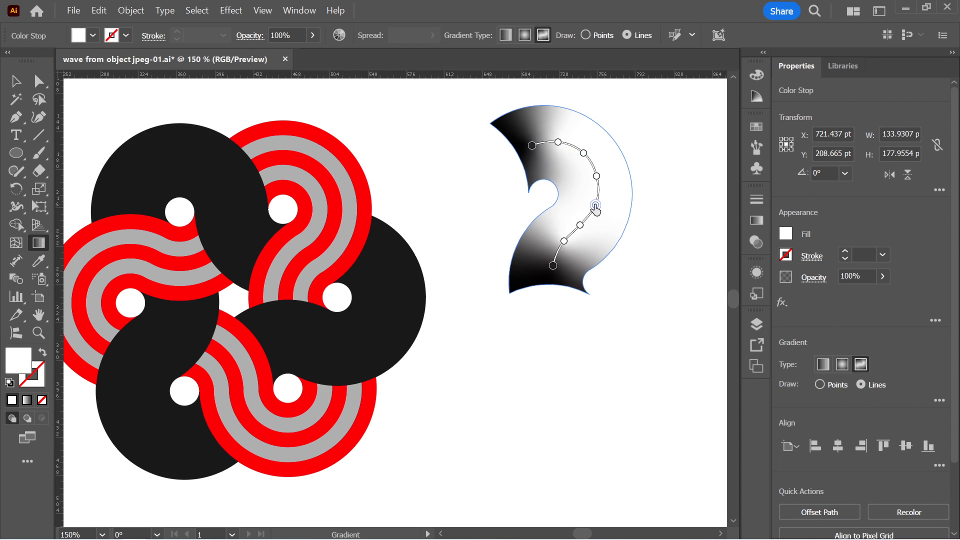
left_click(39, 81)
left_click(15, 81)
left_click(456, 139)
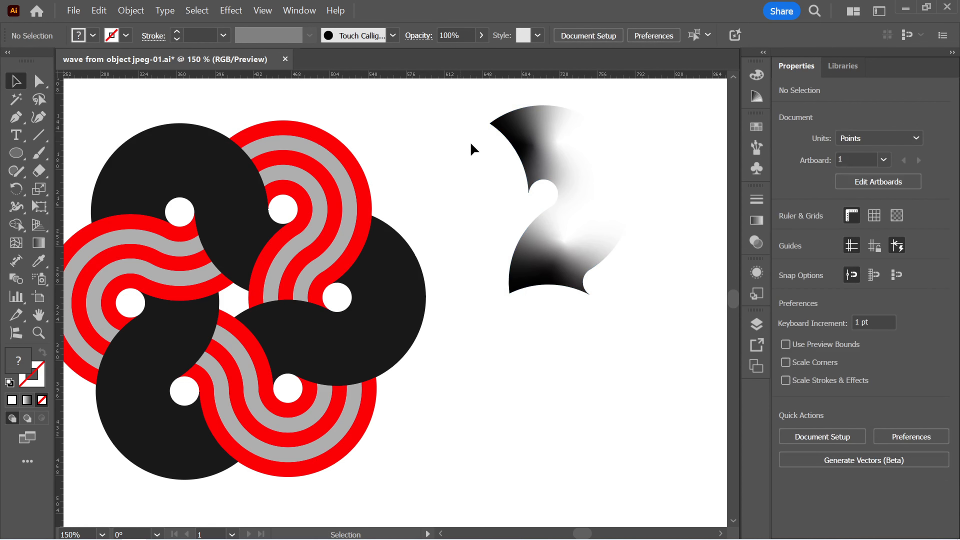
Set the blend mode of the gradient wave shape to Multiply.
left_click(574, 156)
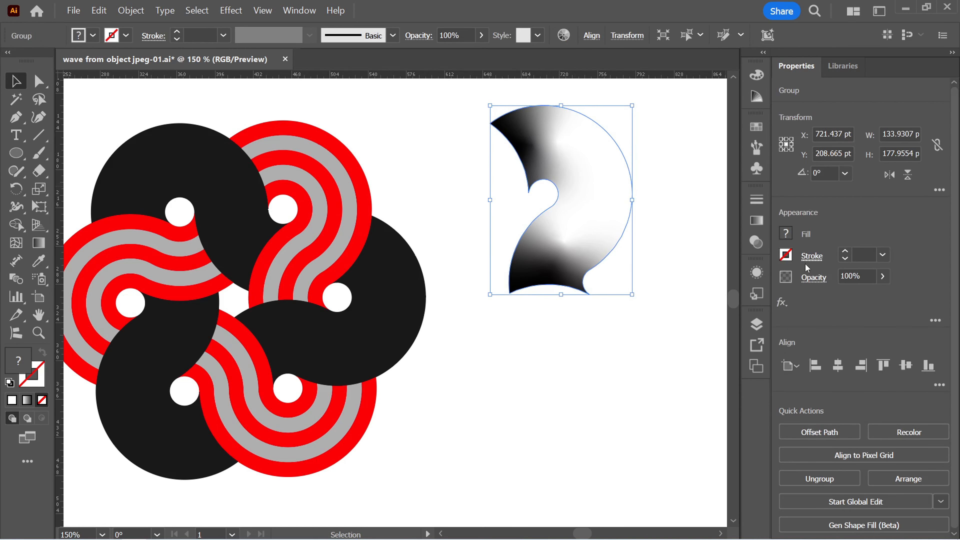
left_click(815, 279)
left_click(707, 309)
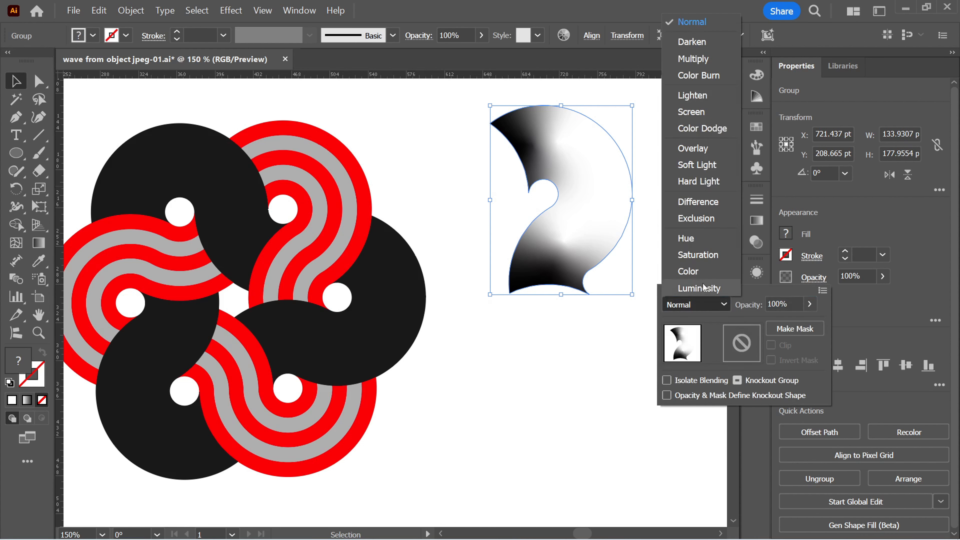
left_click(693, 60)
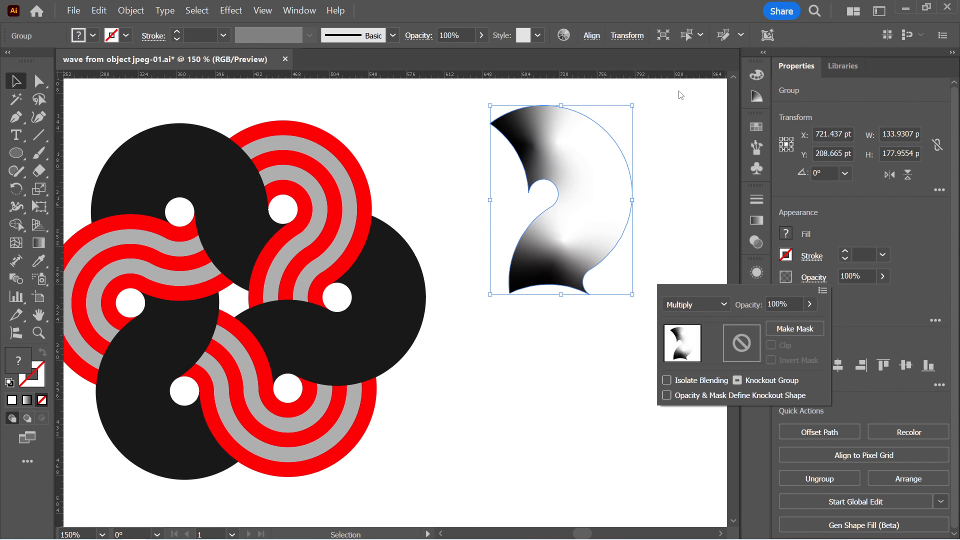
left_click(675, 204)
Move the gradient shape onto the upper-right striped wave and align it exactly with the wave's edges.
left_click_drag(594, 184, 331, 197)
scroll(300, 279, "up", 2)
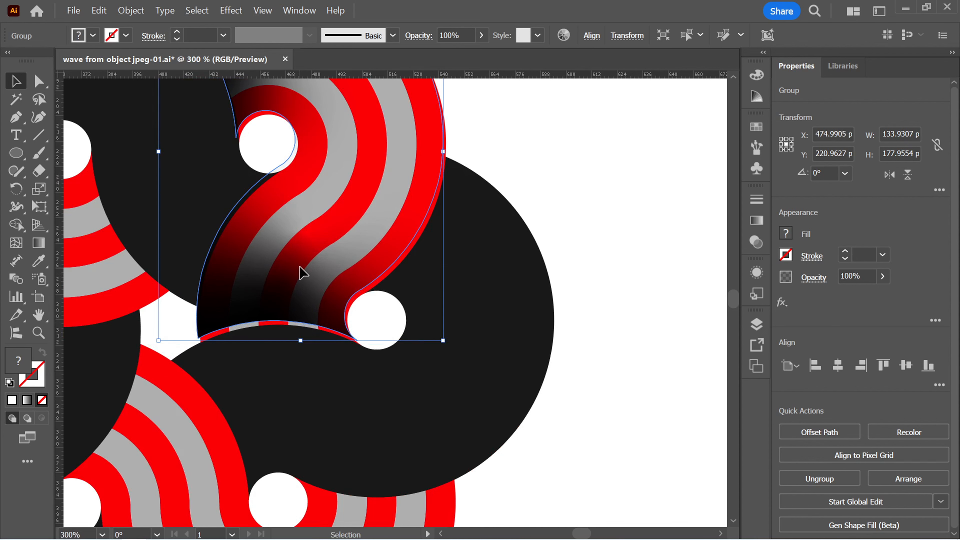
mouse_move(300, 272)
left_mouse_down()
mouse_move(305, 278)
mouse_move(303, 270)
left_mouse_up()
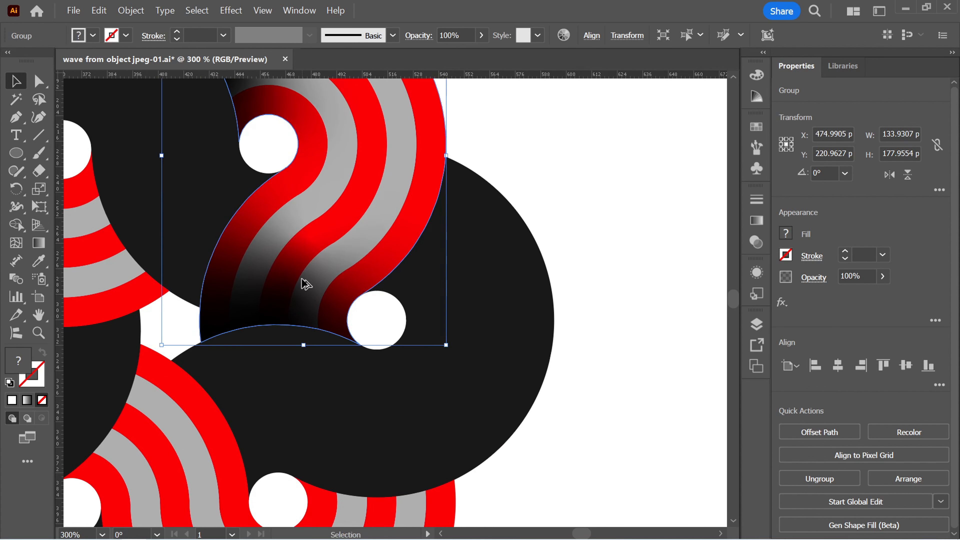
scroll(303, 271, "up", 4)
scroll(480, 315, "down", 1)
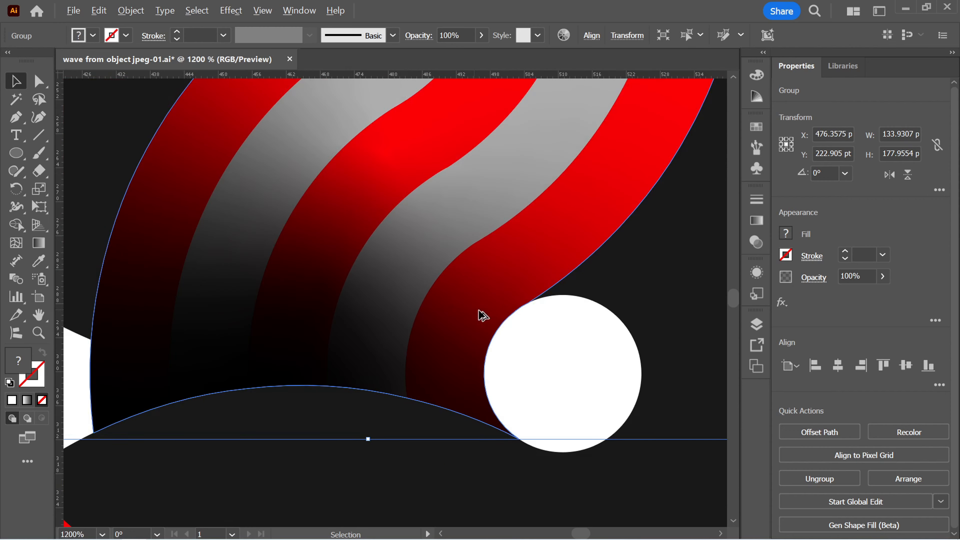
scroll(453, 335, "down", 2)
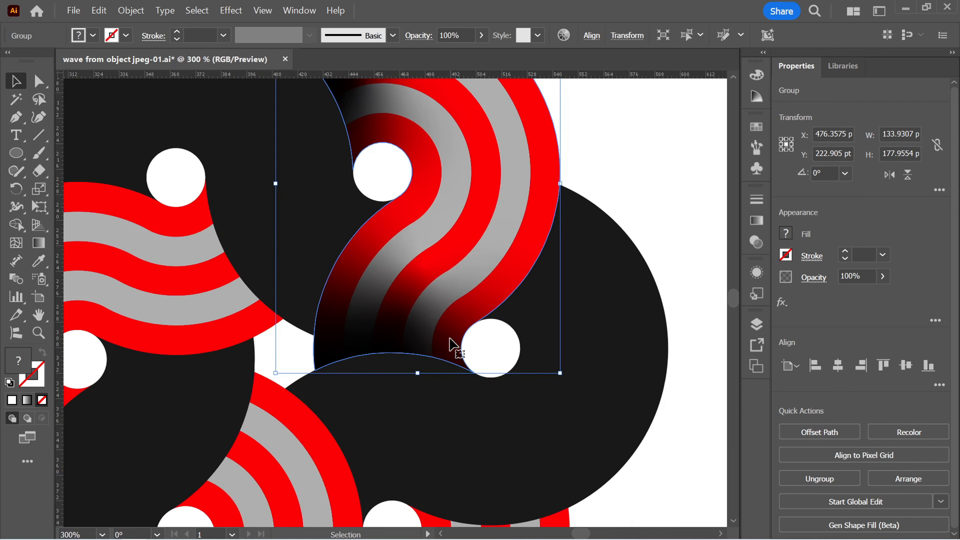
scroll(450, 342, "down", 1)
left_click(637, 230)
scroll(633, 242, "down", 3)
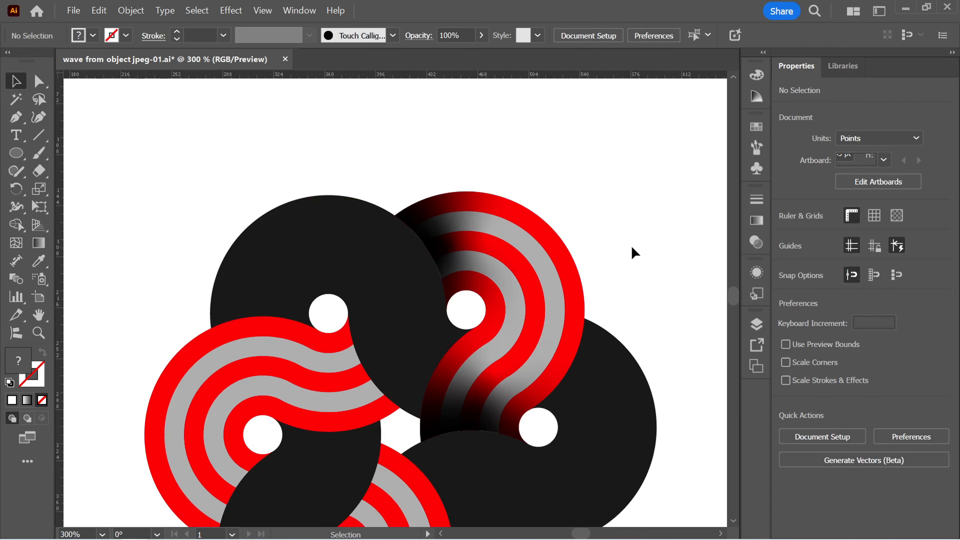
scroll(633, 267, "up", 2)
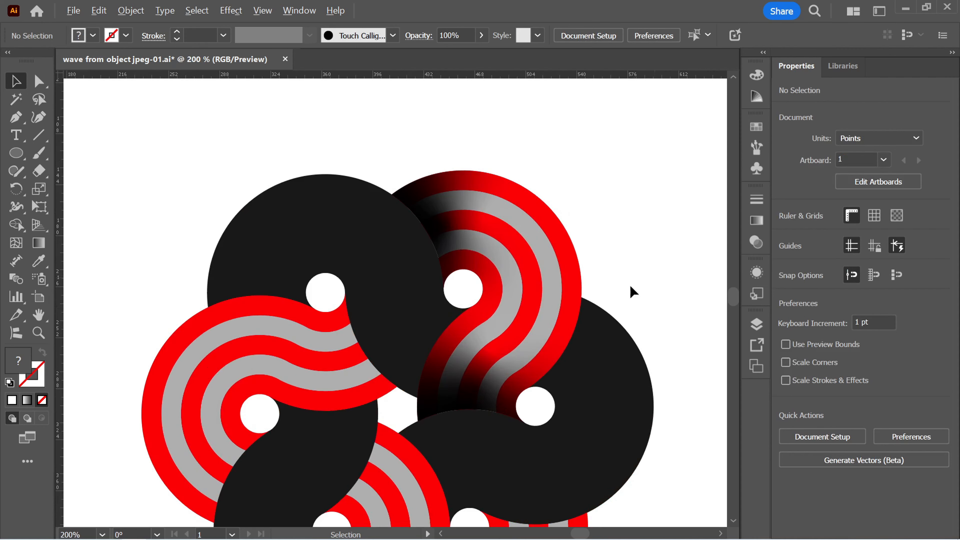
Reduce the opacity of the shading shape on the upper-right wave to 21%.
left_click(541, 318)
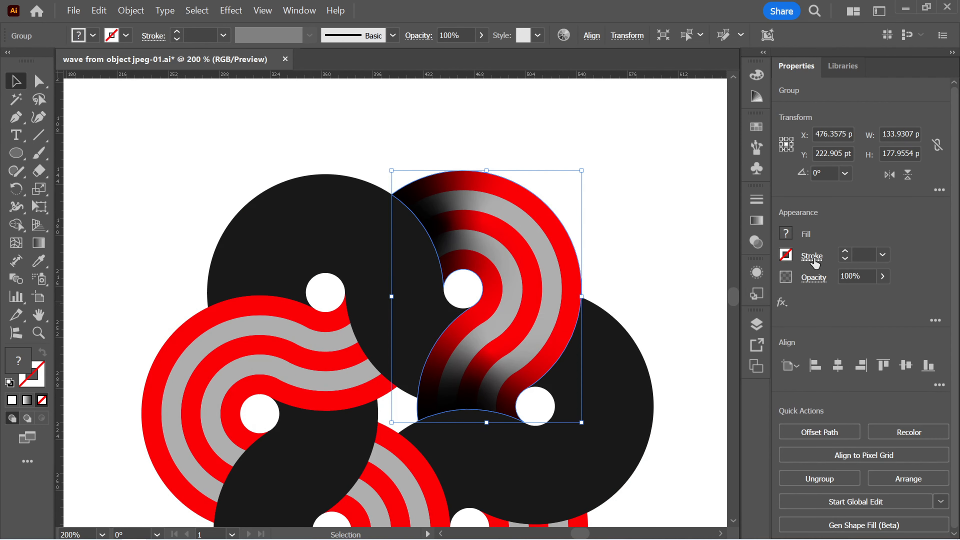
left_click(816, 280)
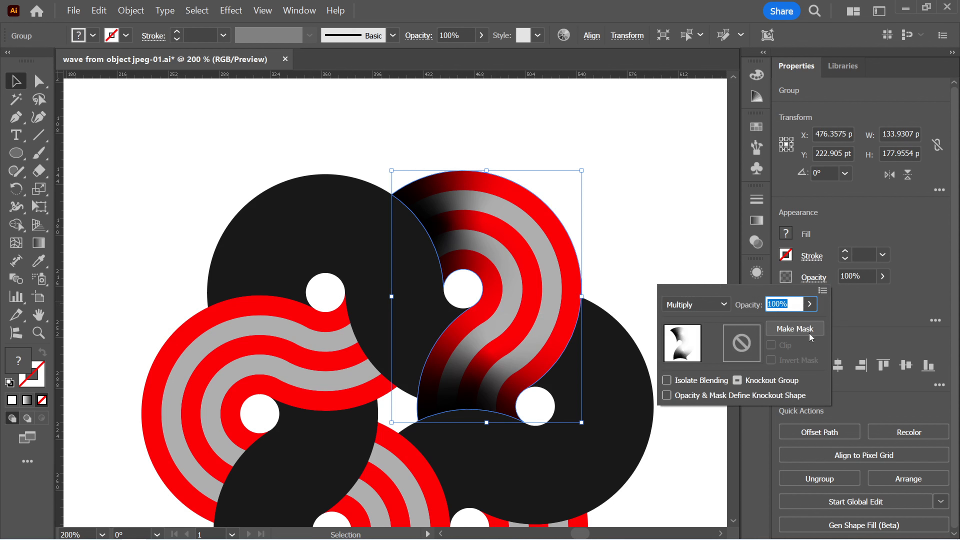
left_click(810, 304)
left_click_drag(793, 322, 765, 326)
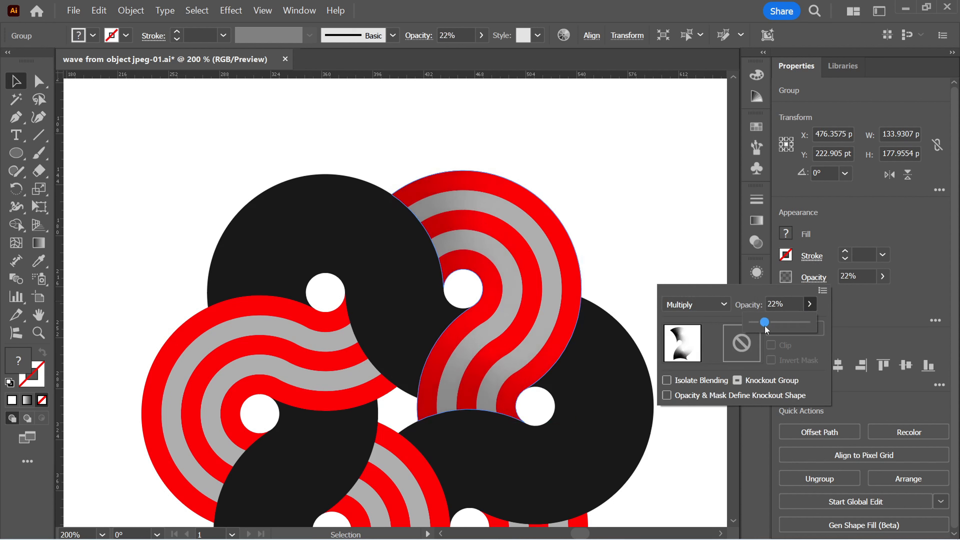
left_click(649, 234)
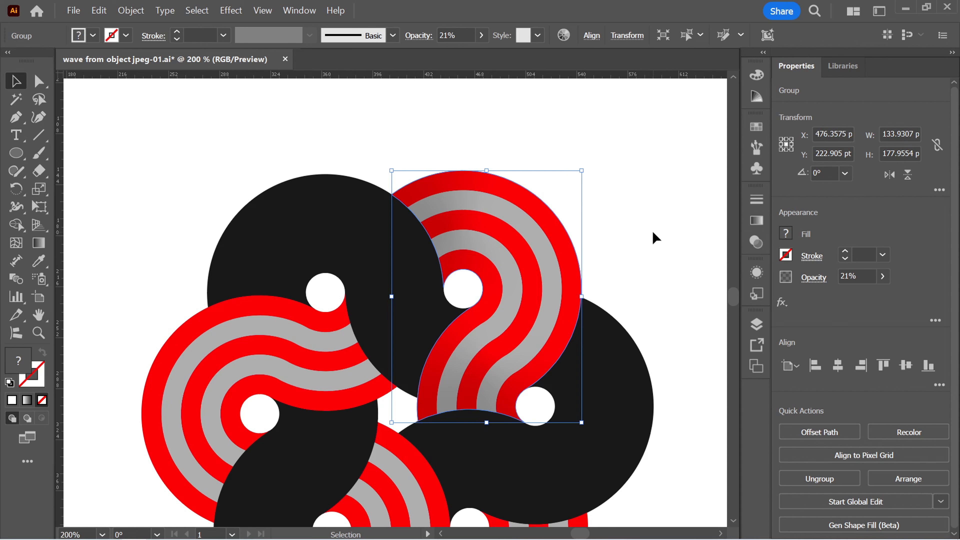
left_click(653, 232)
Add a horizontal and a vertical guide crossing at the centre of the wave design.
scroll(558, 253, "down", 1)
left_click(539, 259)
scroll(539, 258, "down", 1)
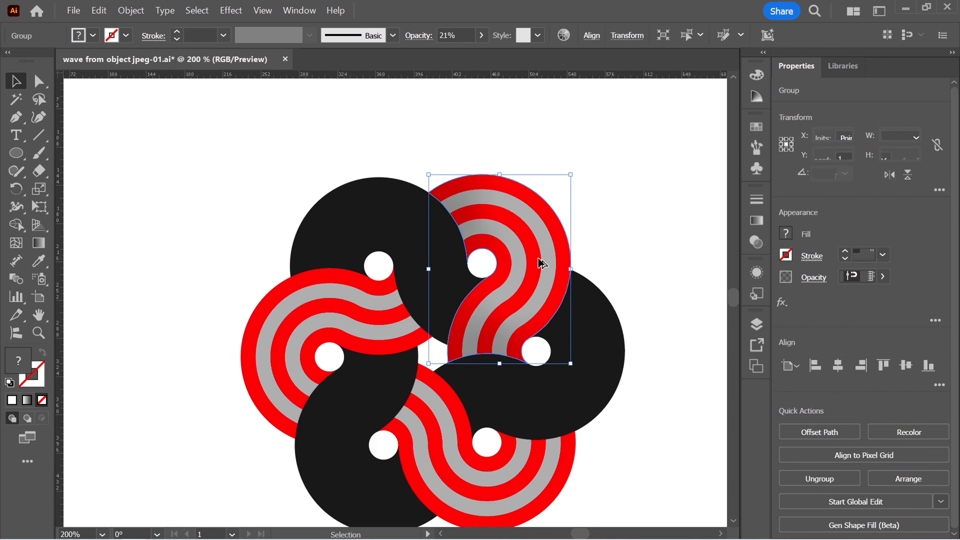
left_click_drag(465, 75, 431, 356)
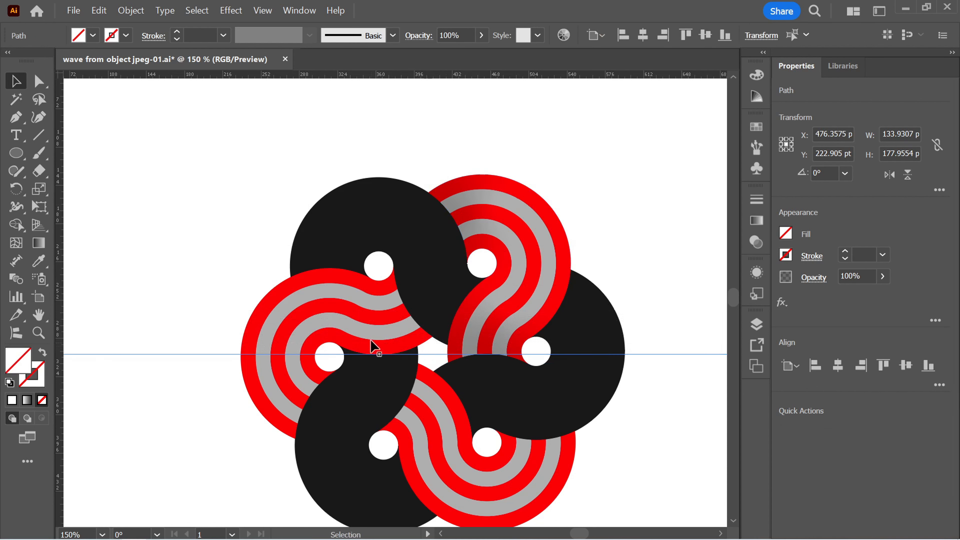
left_click_drag(60, 214, 433, 356)
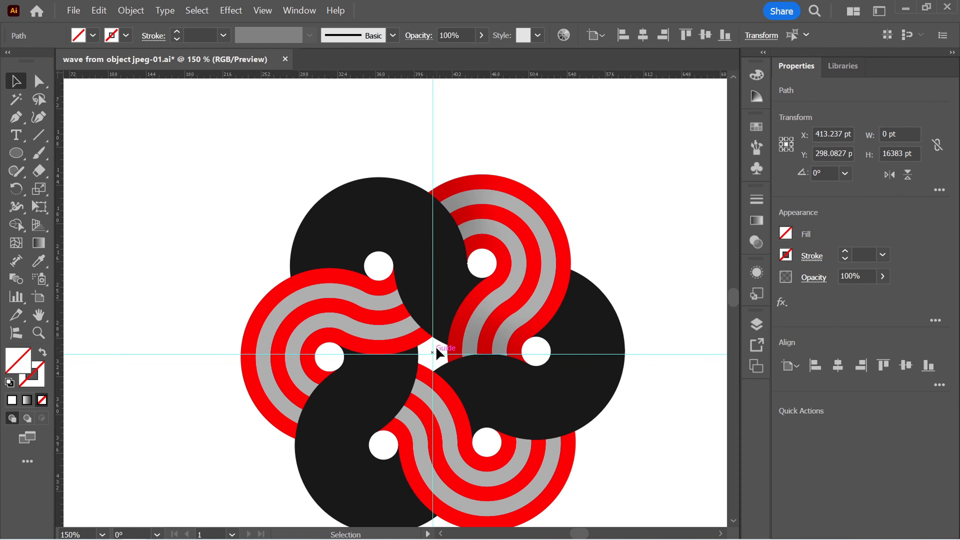
Rotate a copy of the upper-right shading shape by 120° about the guide intersection onto the left striped wave.
left_click(514, 238)
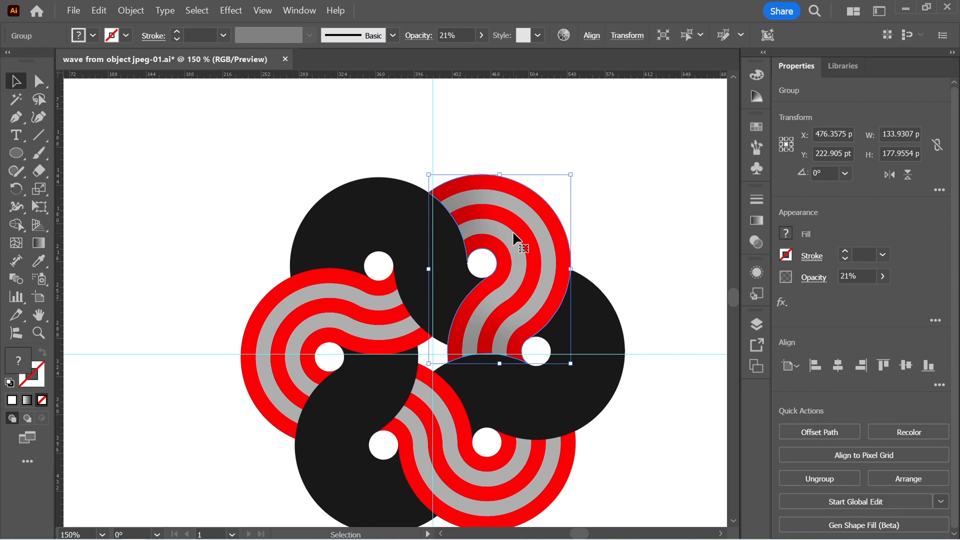
key("a")
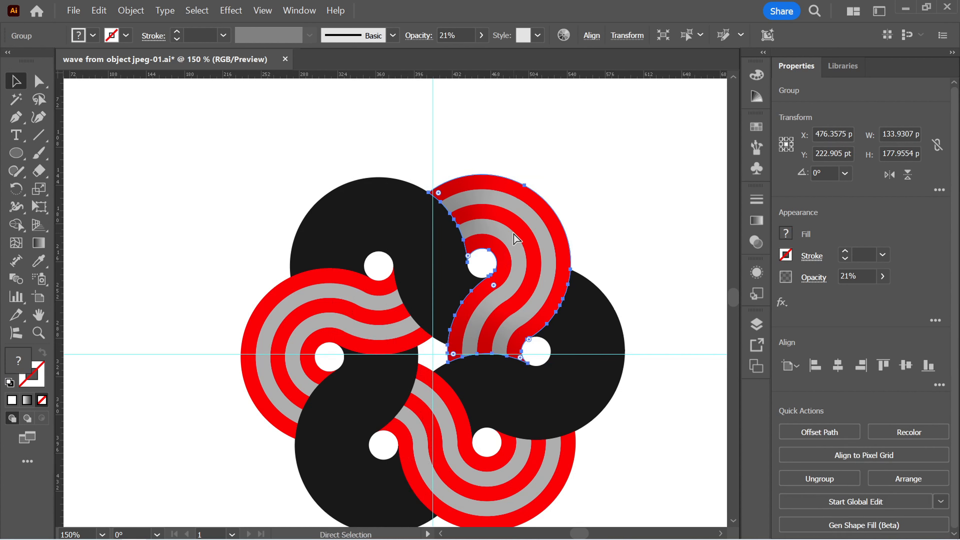
key("v")
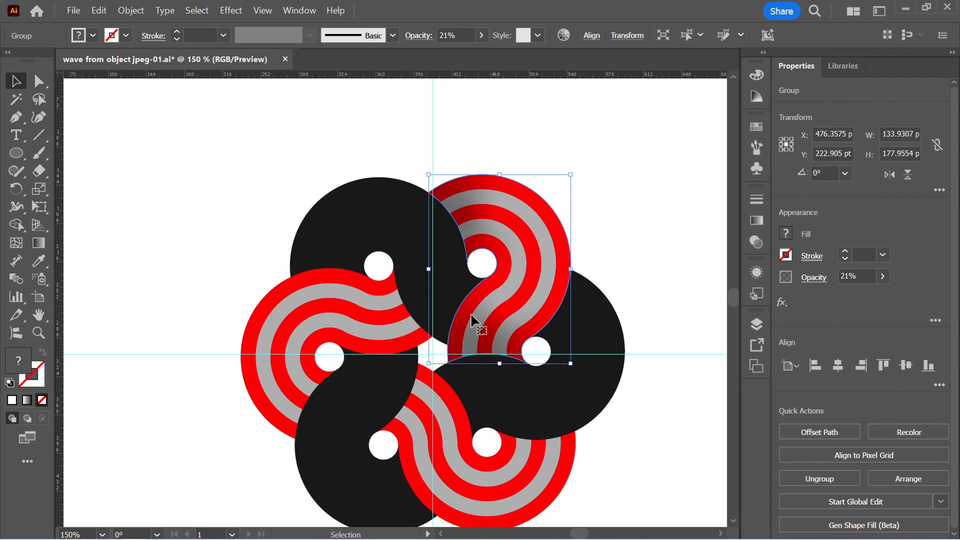
scroll(436, 355, "up", 3)
left_click(15, 189)
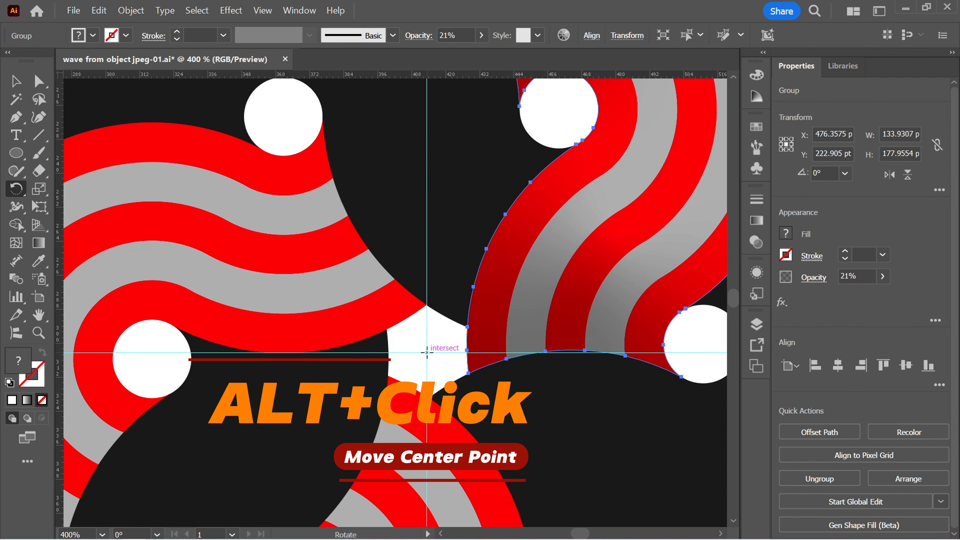
left_click(427, 352, "alt")
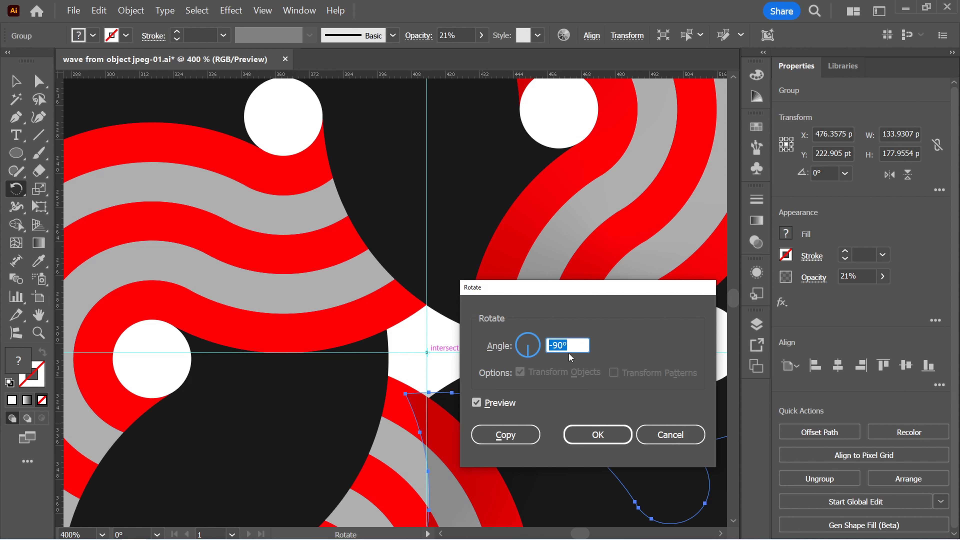
type("120")
key("Return")
scroll(550, 343, "down", 1)
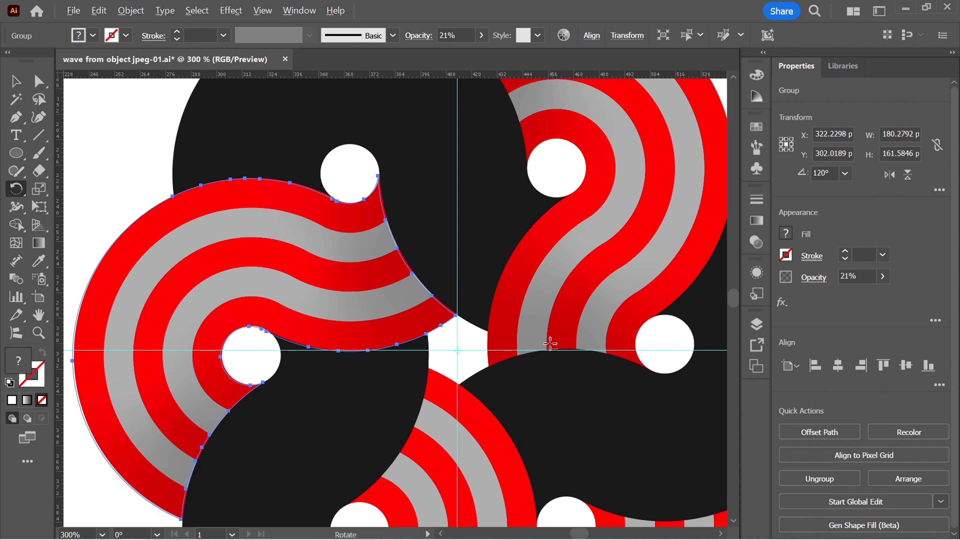
Try to repeat the last rotation to shade the lower striped wave.
scroll(544, 342, "down", 3)
key("v")
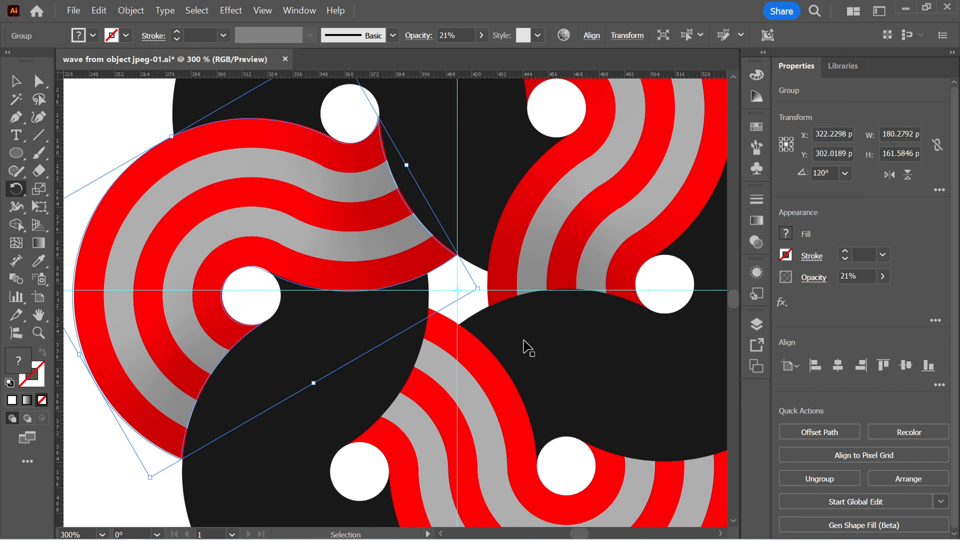
key("ctrl+d")
key("r")
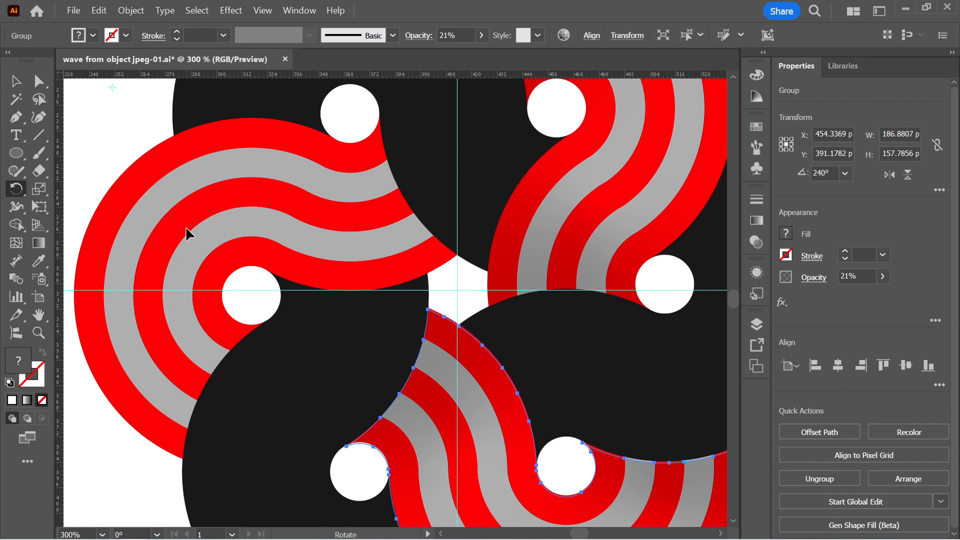
left_click_drag(187, 234, 338, 293)
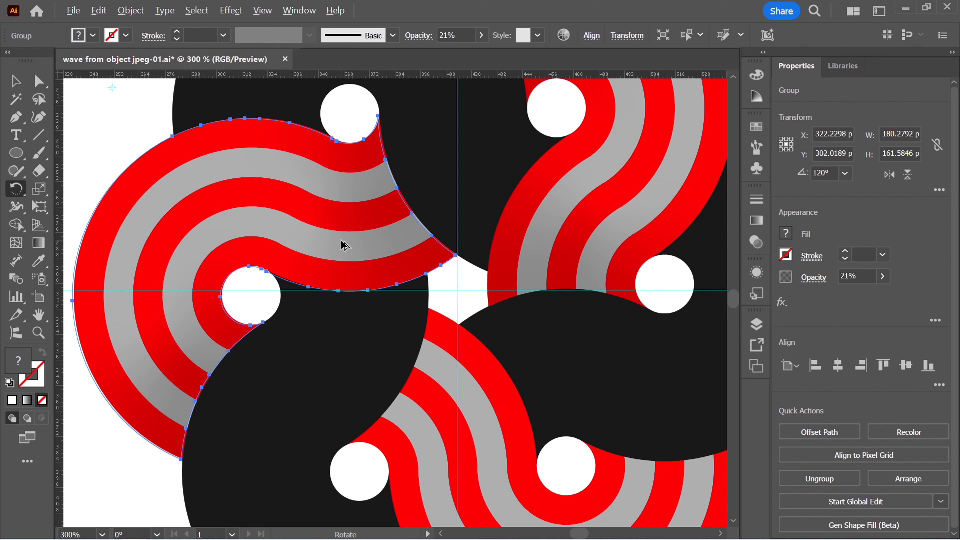
Move the shading shape on the left striped wave so it lines up exactly with the wave's edges.
scroll(341, 240, "down", 1)
left_click(15, 81)
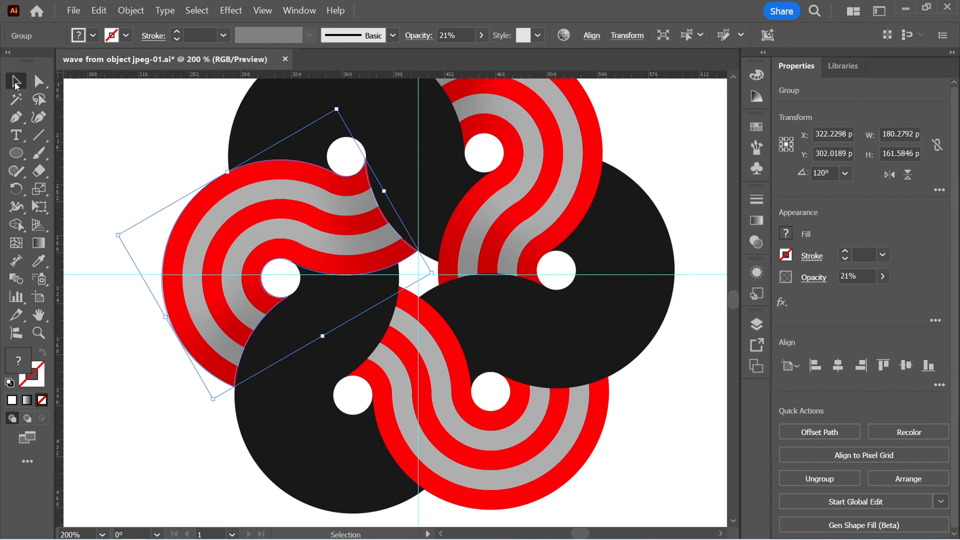
left_click(167, 146)
scroll(381, 202, "up", 1)
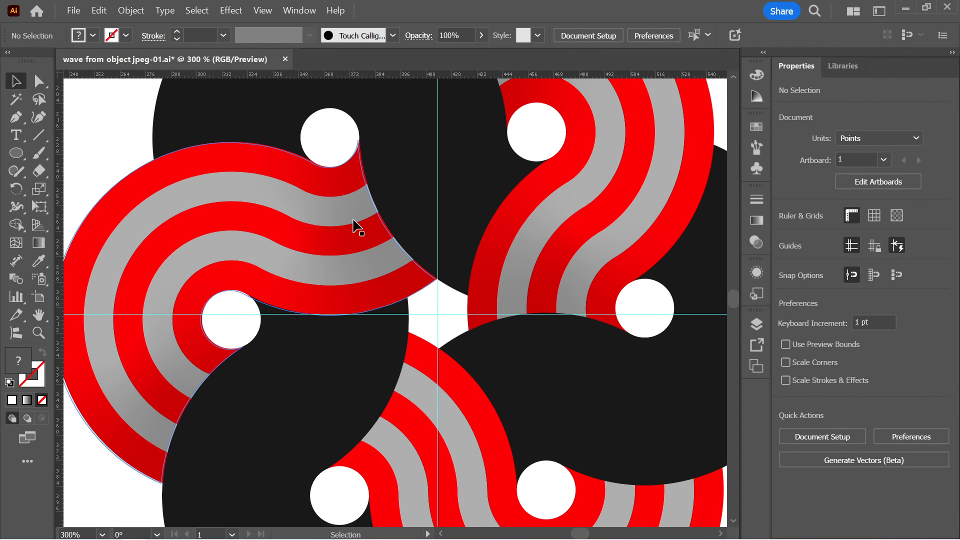
scroll(353, 221, "up", 2)
left_click_drag(351, 226, 360, 223)
scroll(360, 223, "down", 3)
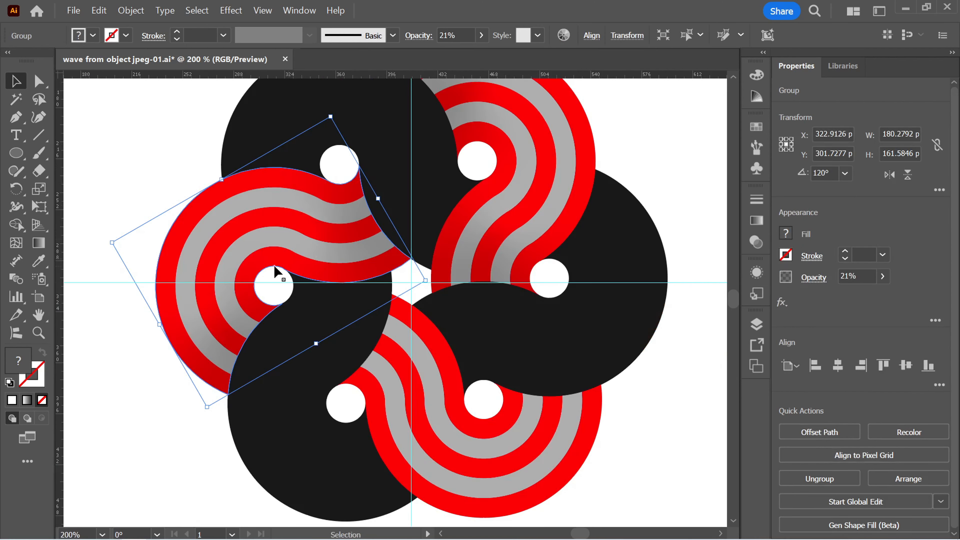
Rotate a copy of the left wave's shading shape by 120° about the guide intersection onto the lower striped wave.
left_click(140, 404)
left_click(368, 248)
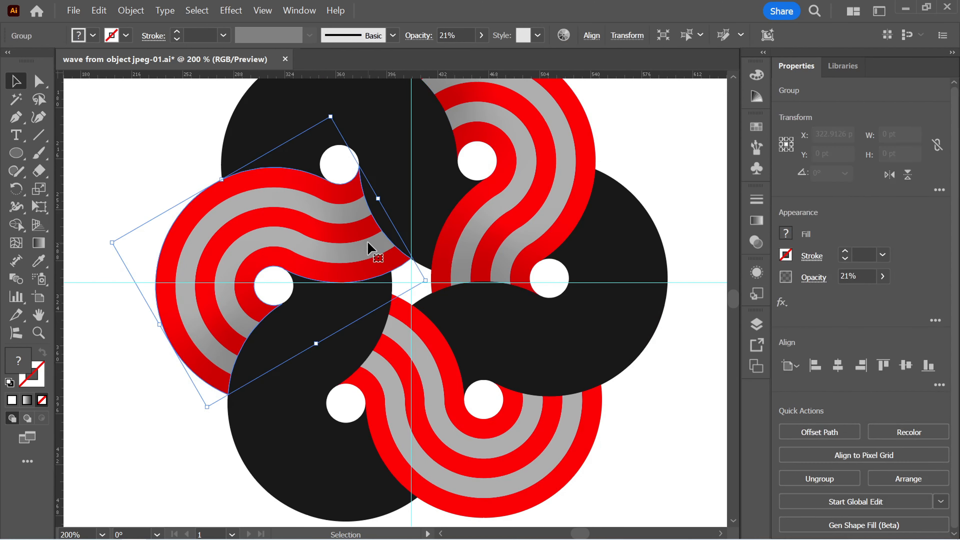
key("a")
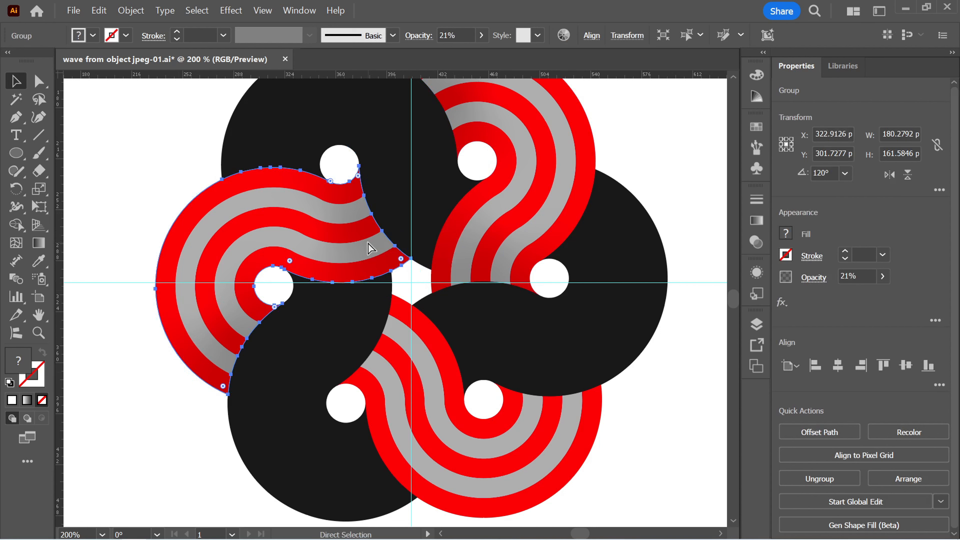
key("v")
key("r")
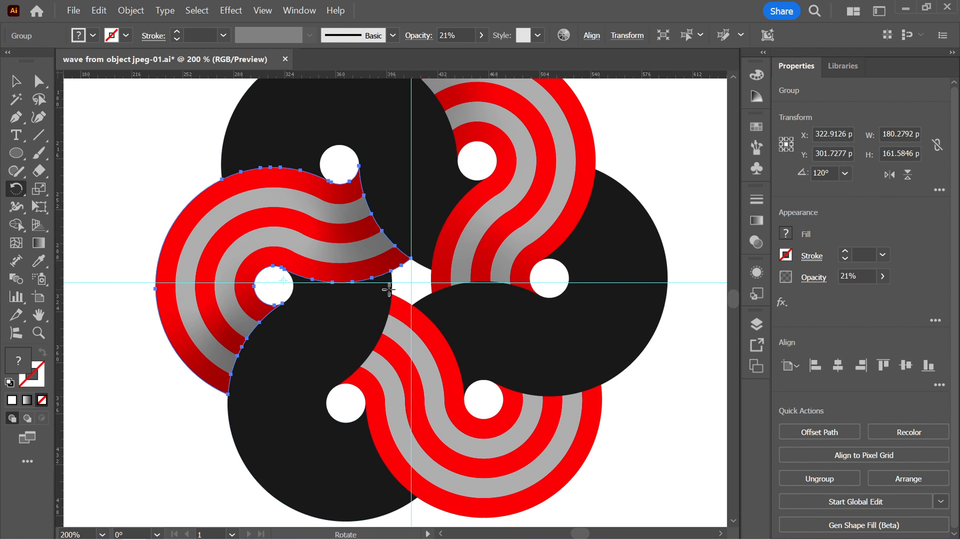
left_click(410, 282, "alt")
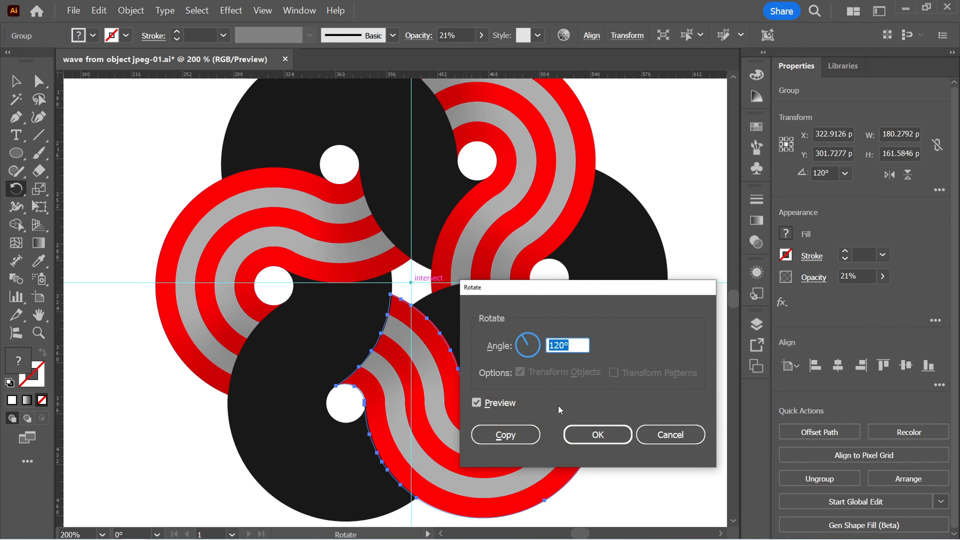
left_click(577, 434)
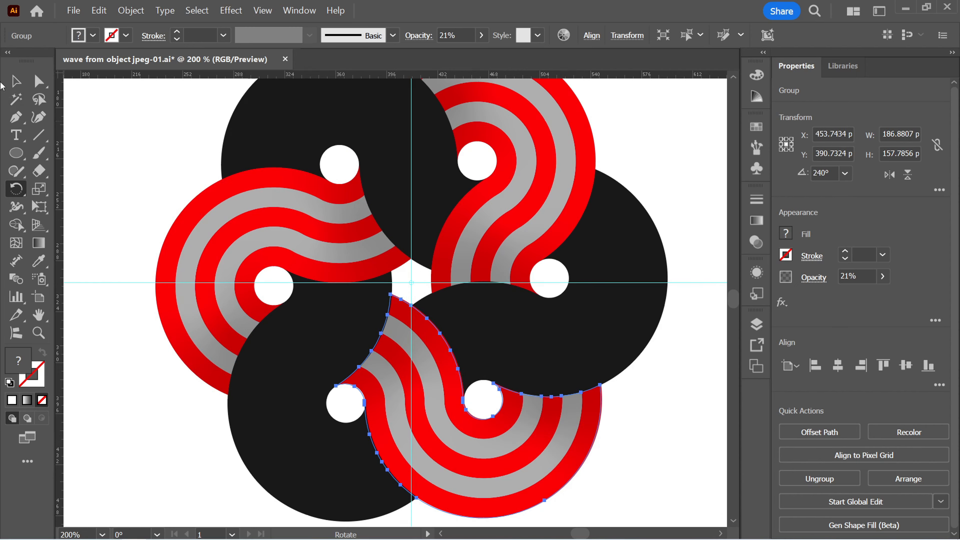
left_click(16, 81)
left_click(114, 126)
key("ctrl+space")
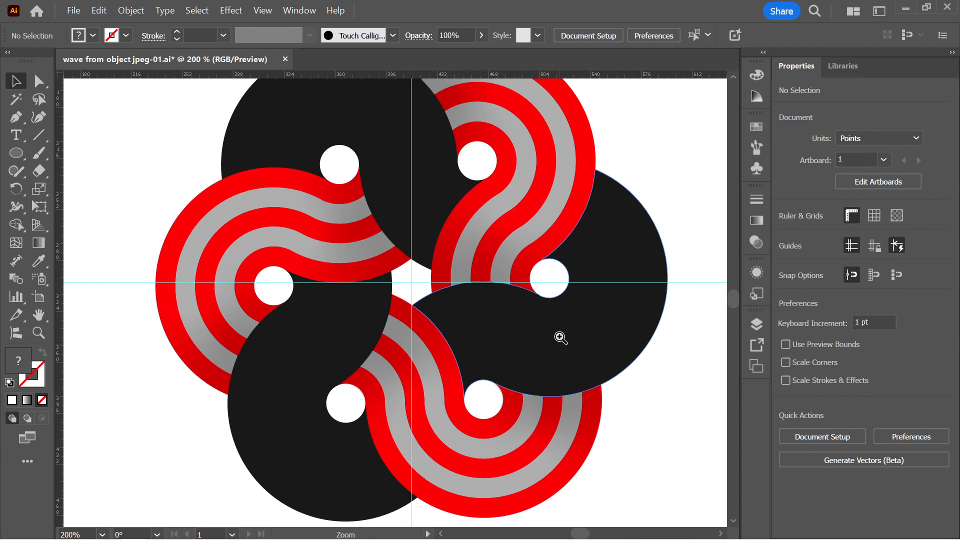
left_click_drag(560, 338, 467, 365)
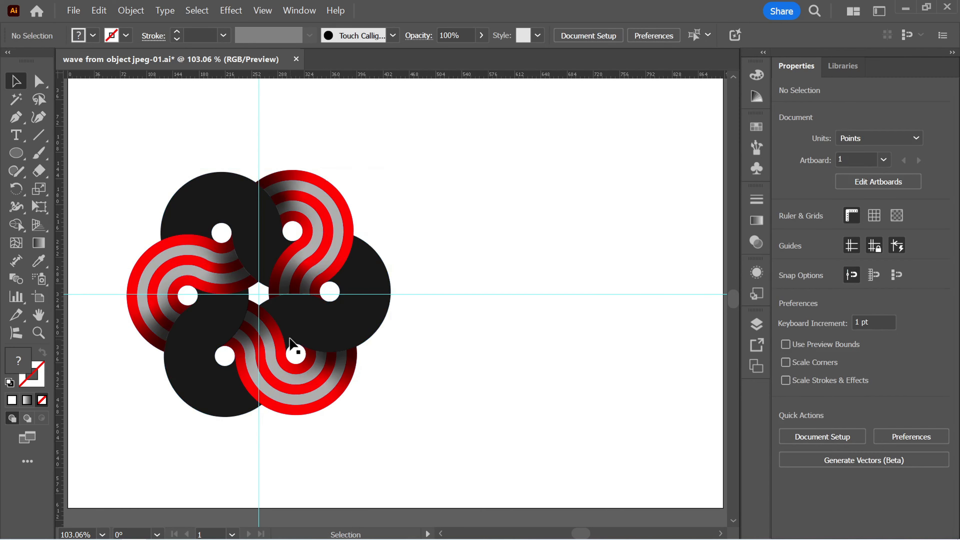
Scale the grouped wave design down about its centre to about 224 × 210 pt and place a duplicate on the artboard's right half.
left_click(293, 328)
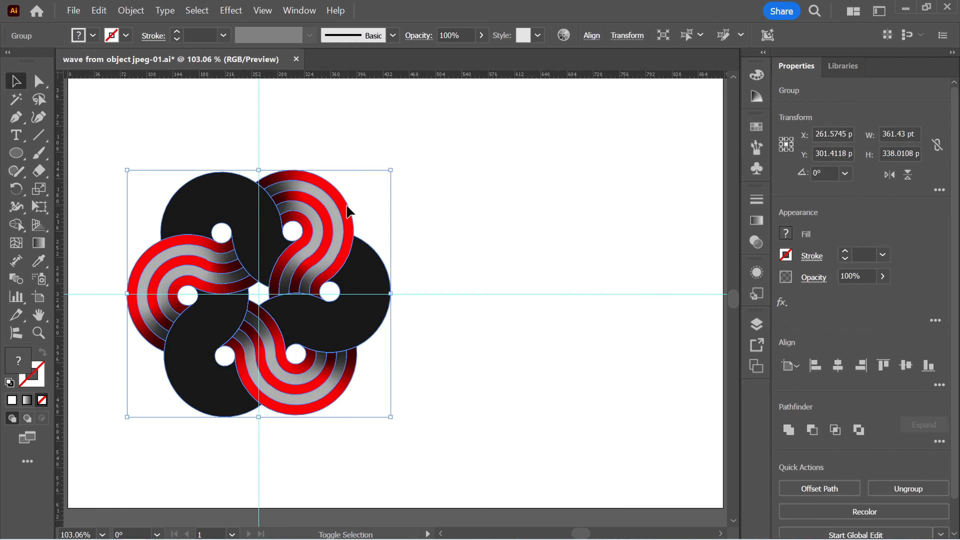
left_click_drag(393, 170, 356, 218)
left_click(475, 235)
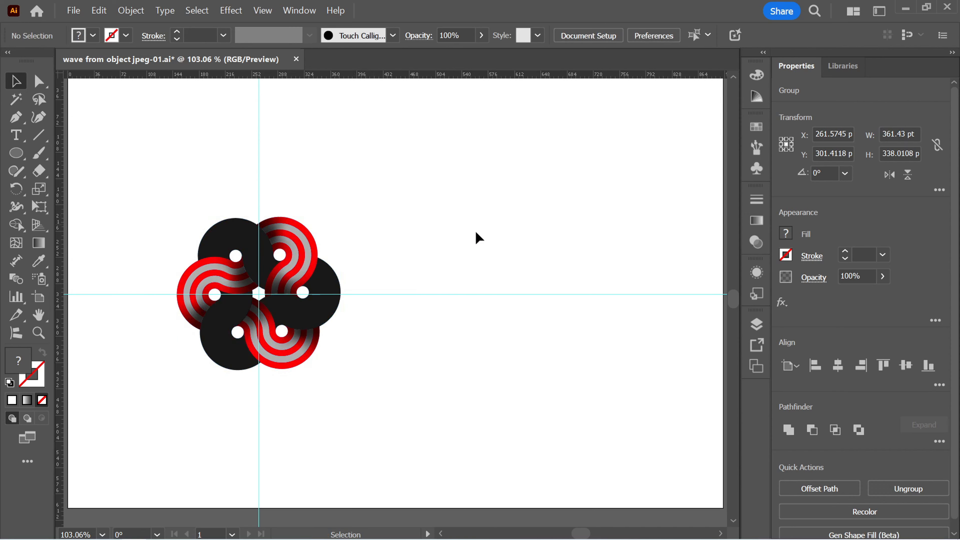
left_click_drag(306, 279, 613, 290)
left_click(390, 377)
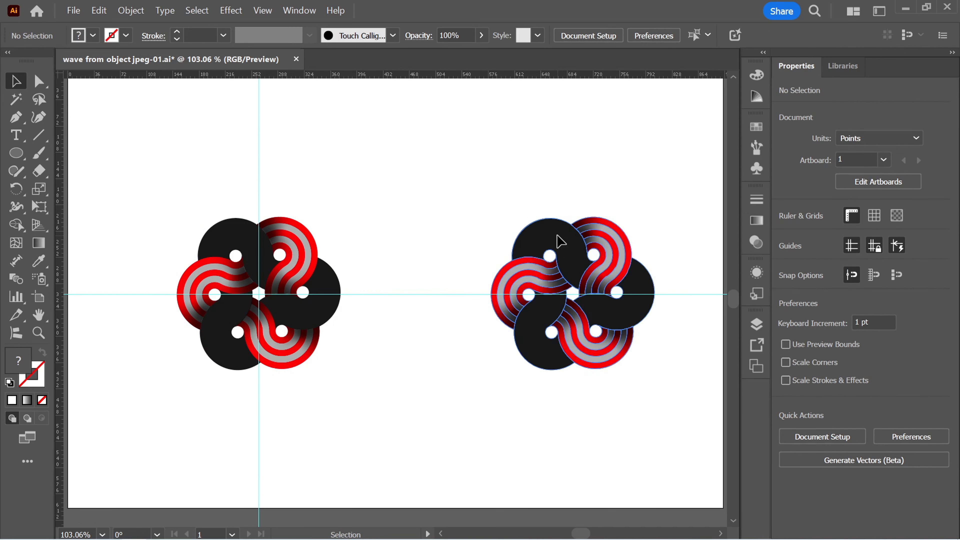
Open Adjust Color Balance for the duplicate wave design on the right and turn on the preview.
left_click(556, 242)
left_click_drag(446, 176, 604, 280)
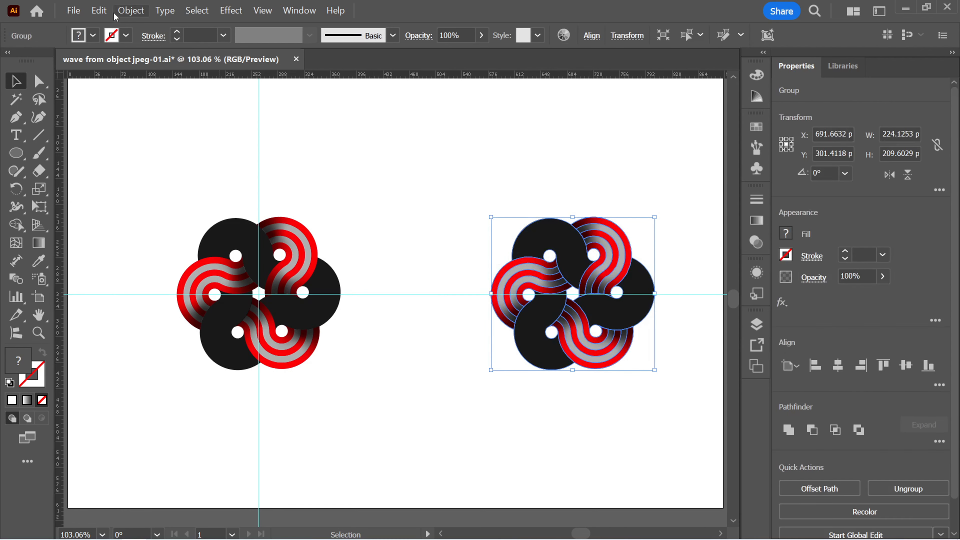
left_click(99, 10)
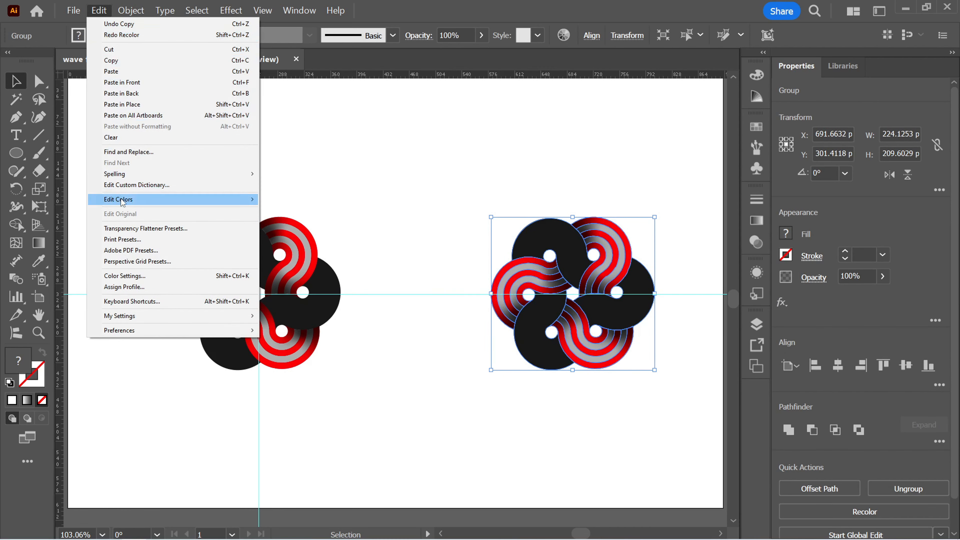
mouse_move(119, 199)
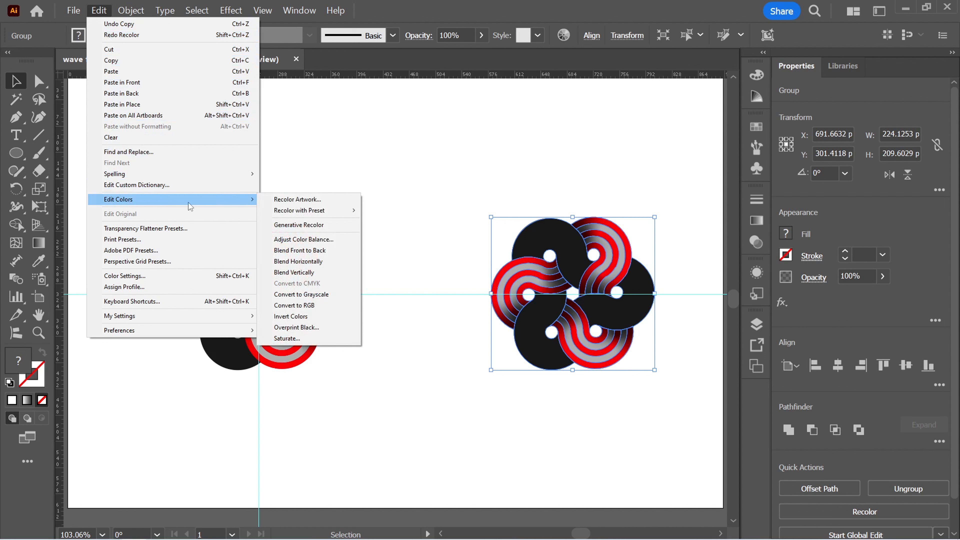
left_click(305, 242)
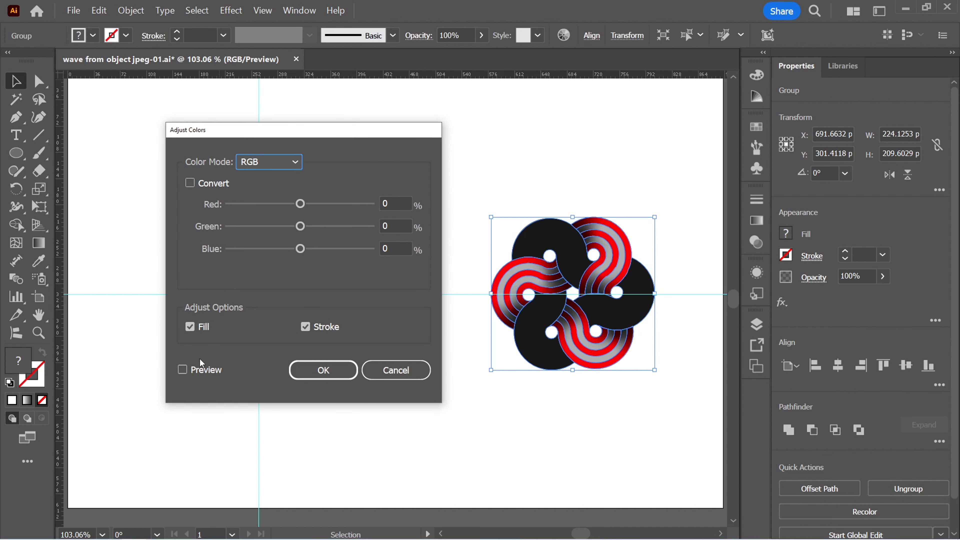
left_click(200, 370)
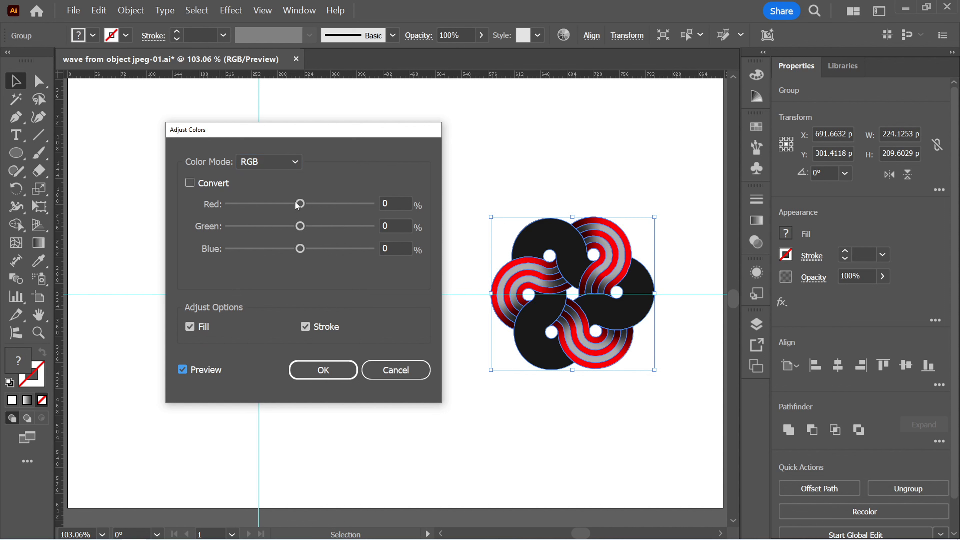
Recolour the duplicate with a color balance of Red 52%, Green about 48% and Blue -69%, and deselect it.
left_click_drag(301, 205, 321, 254)
left_click_drag(278, 228, 285, 204)
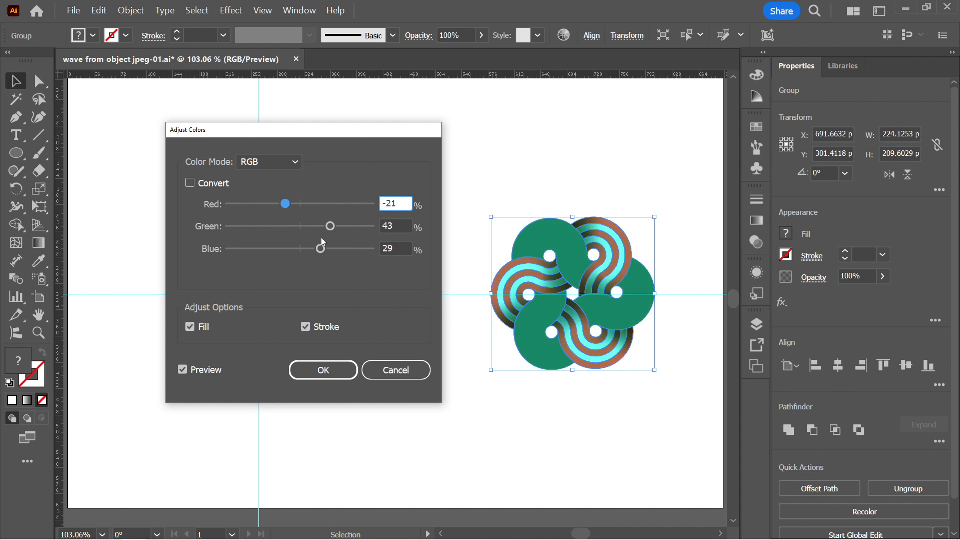
left_click_drag(320, 249, 350, 251)
left_click_drag(330, 227, 271, 229)
left_click_drag(285, 205, 336, 207)
left_click_drag(271, 227, 293, 228)
left_click_drag(350, 250, 265, 252)
left_click_drag(294, 226, 340, 223)
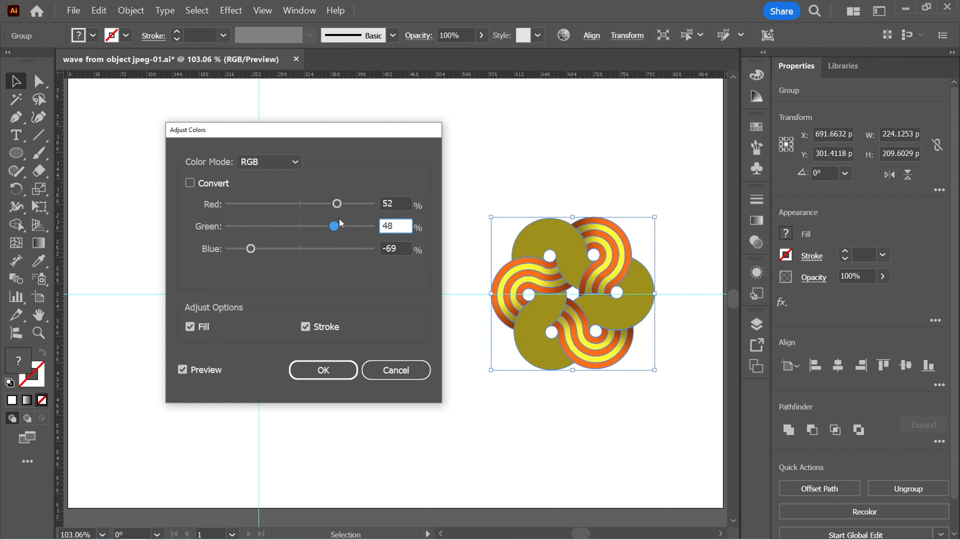
left_click(324, 370)
left_click(422, 240)
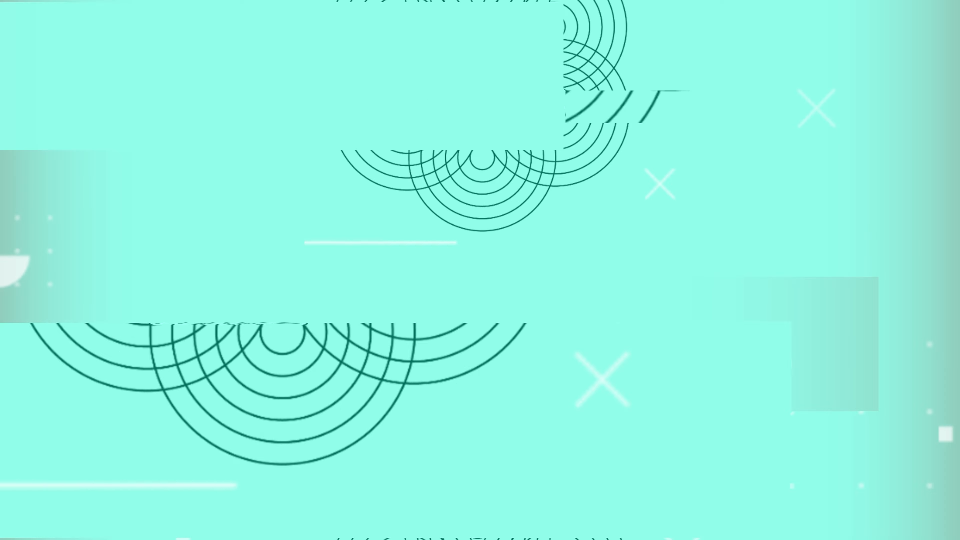